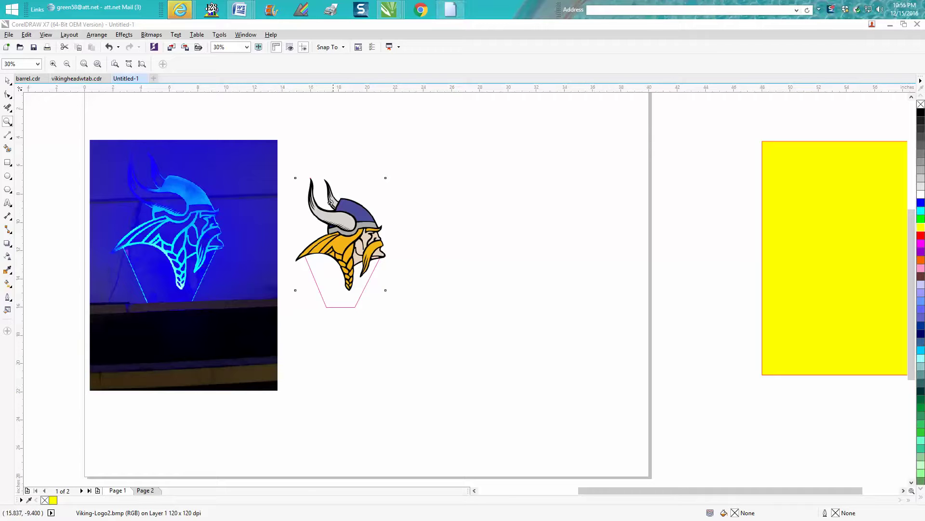
- Select the Viking logo and zoom in closely on its face and nose edge
click(8, 81)
click(316, 189)
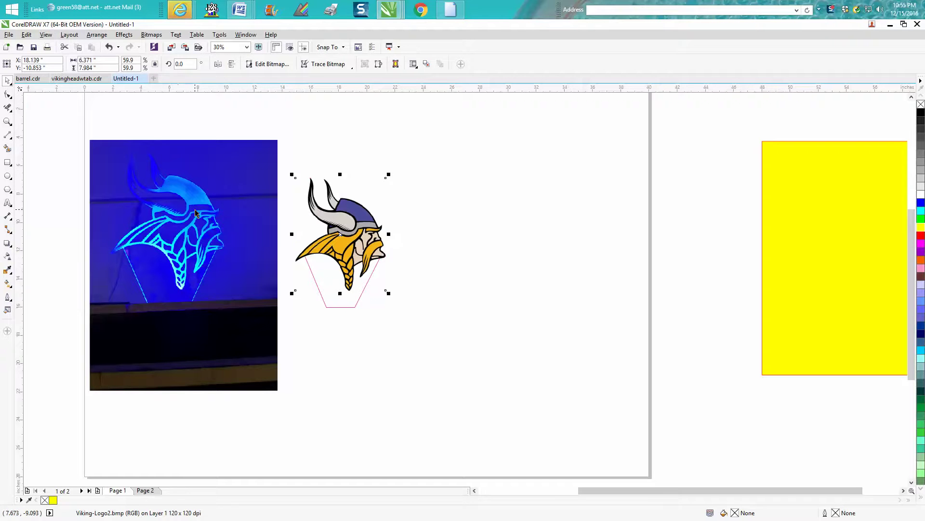
click(7, 122)
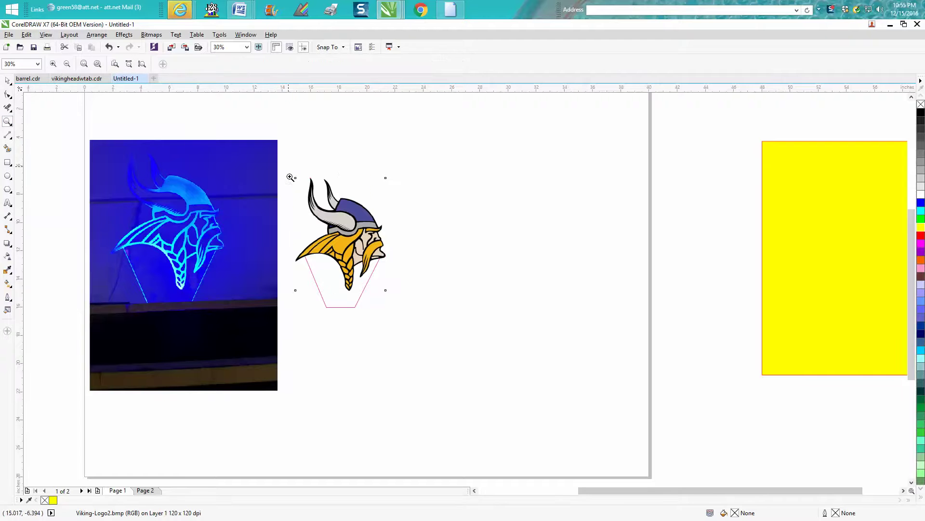
drag(291, 178, 396, 310)
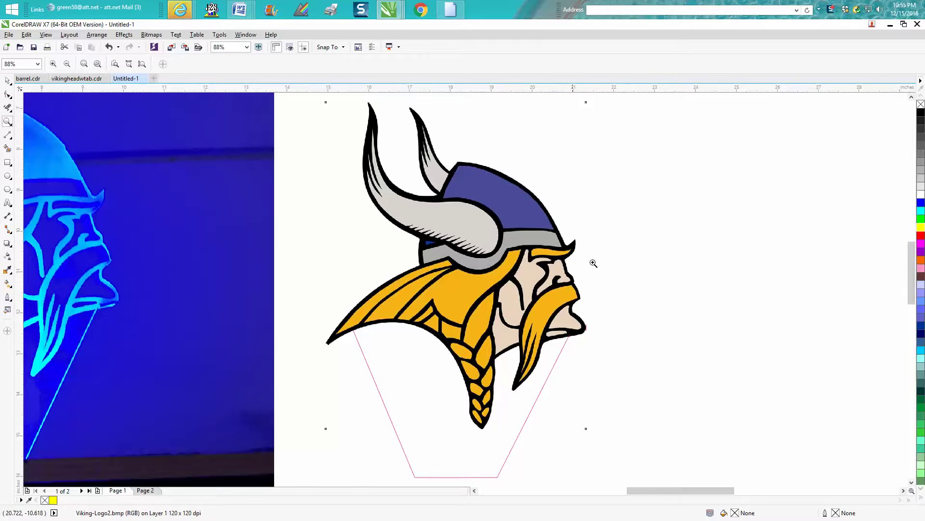
drag(557, 235, 638, 355)
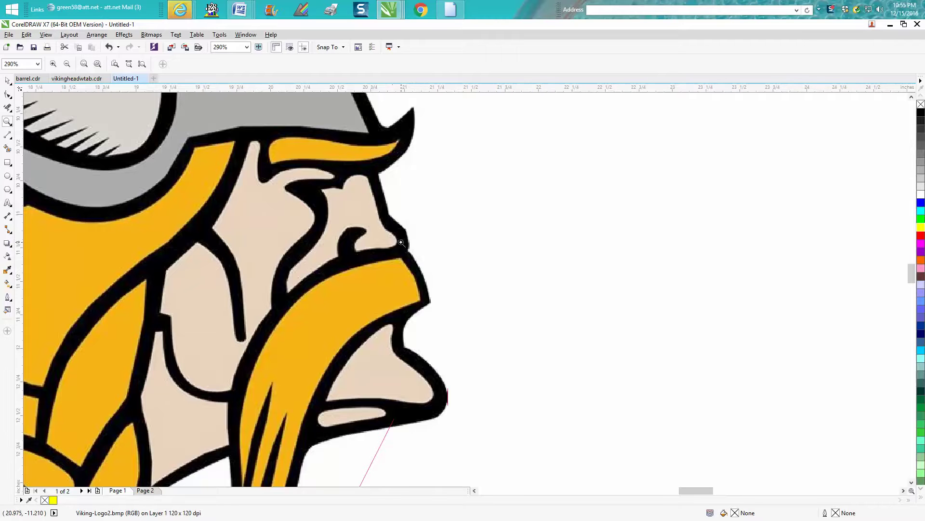
drag(402, 236, 436, 273)
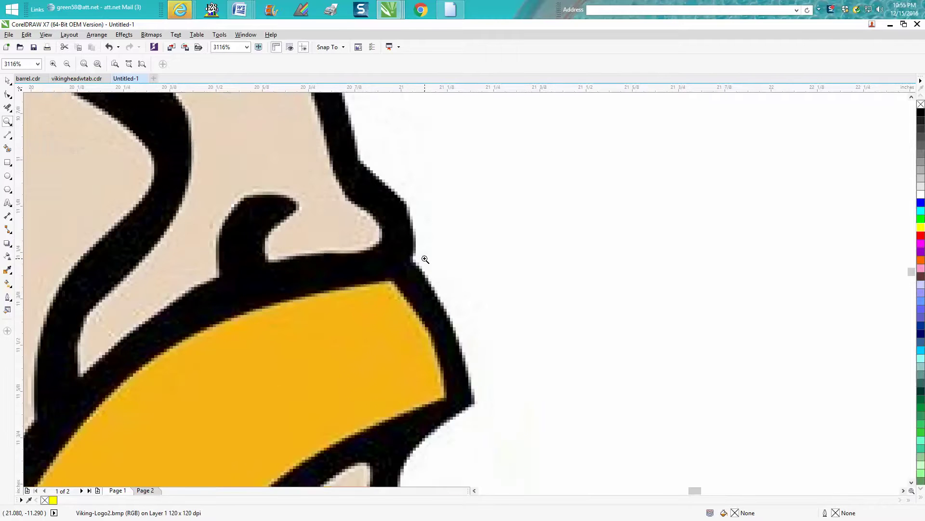
scroll(426, 255, down, 6)
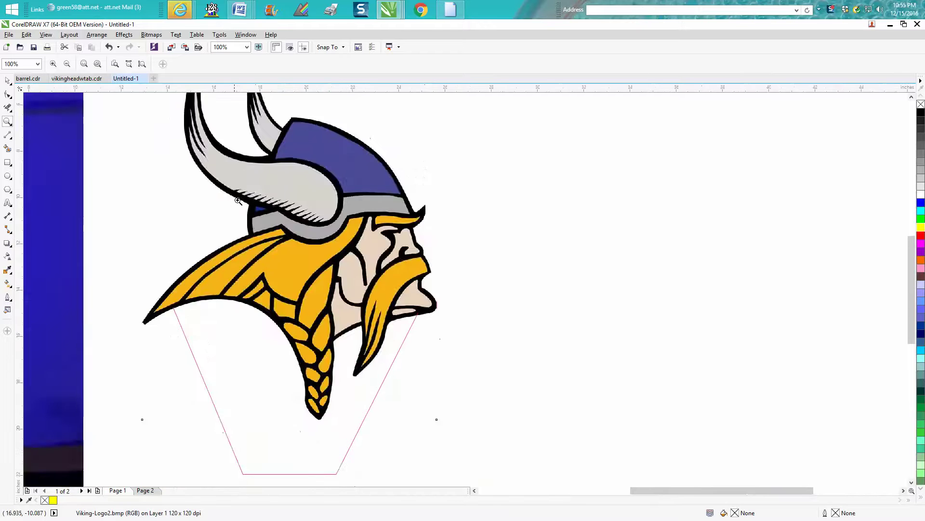
scroll(238, 201, down, 4)
- Nudge the logo right, clear of the pink outline, then zoom back out and reselect it
click(7, 80)
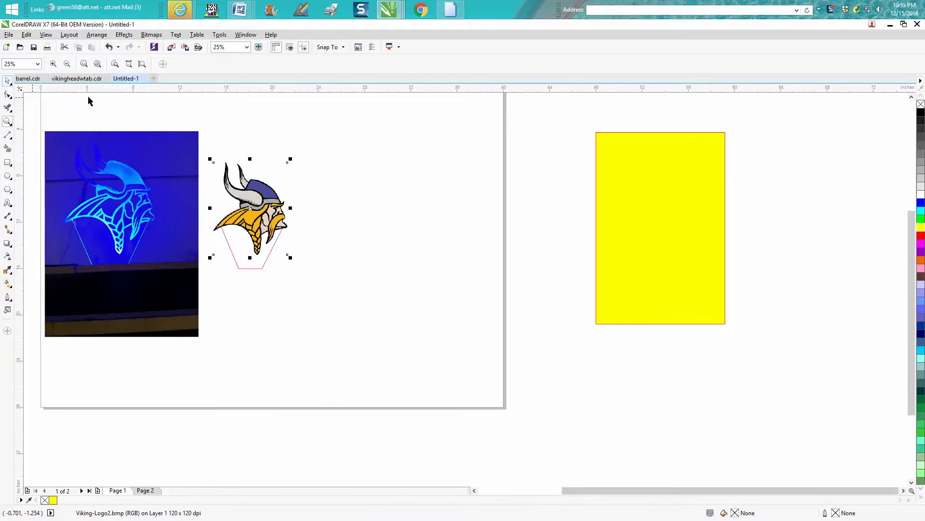
key(ctrl+z)
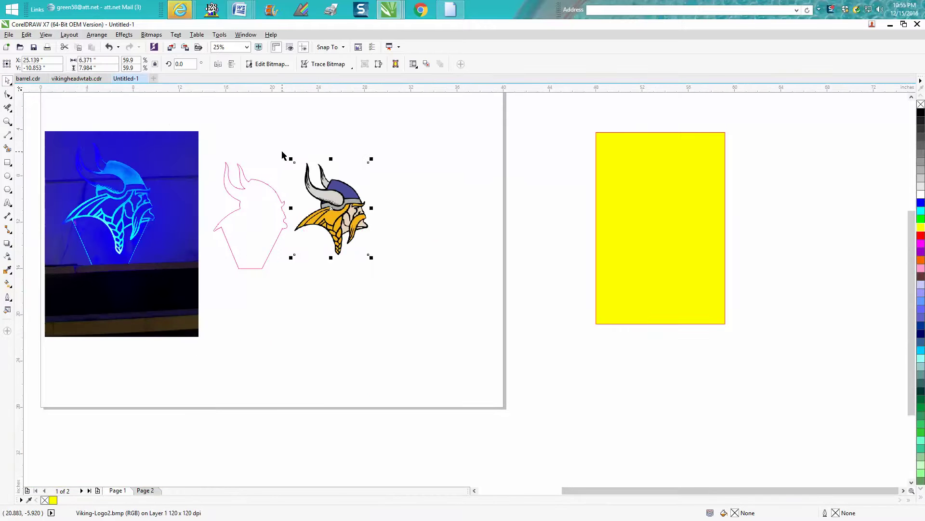
click(7, 122)
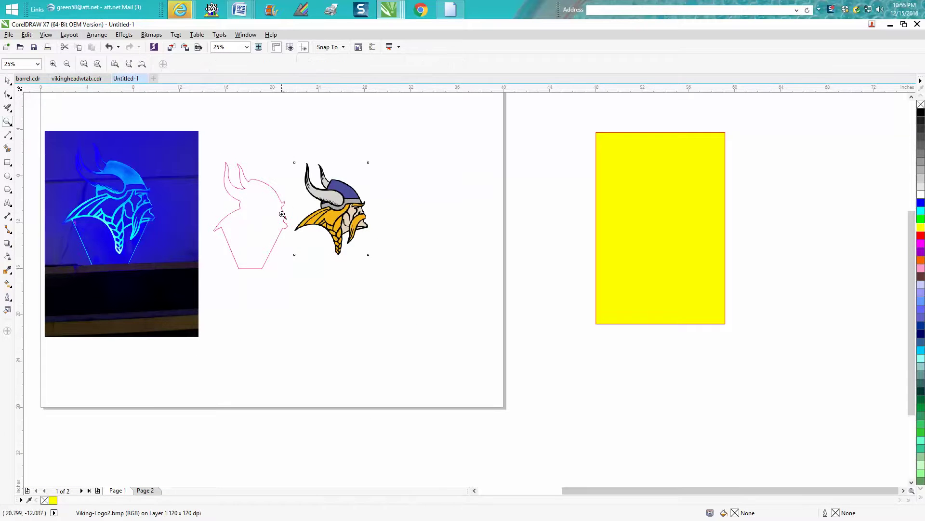
drag(282, 209, 290, 225)
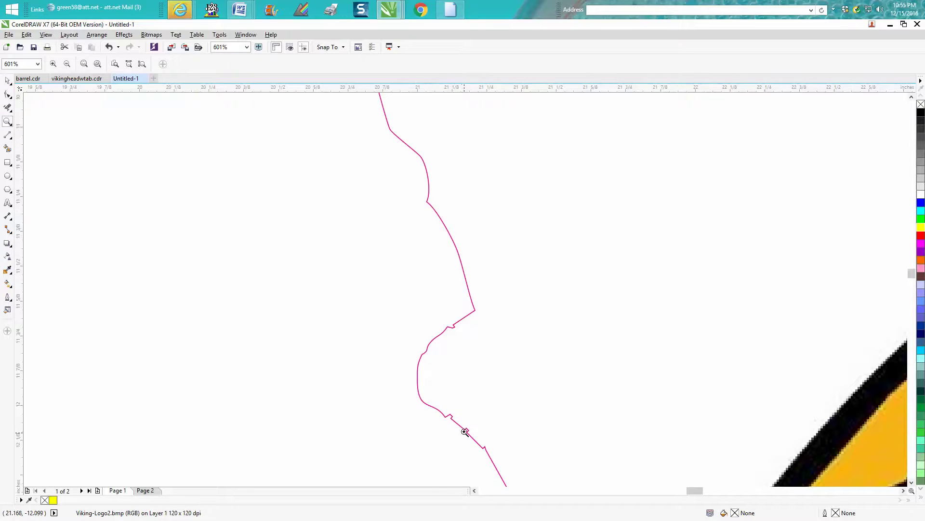
right_click(436, 359)
right_click(427, 345)
right_click(425, 333)
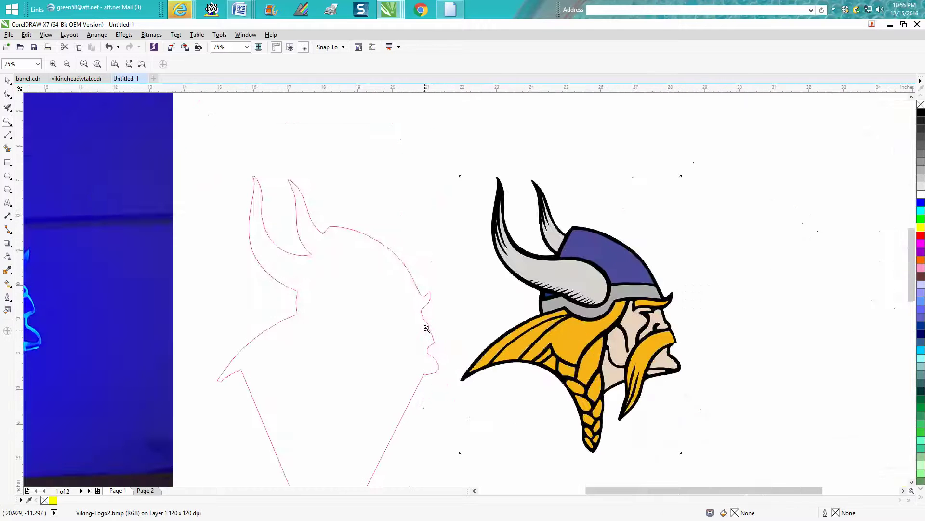
right_click(426, 329)
click(8, 79)
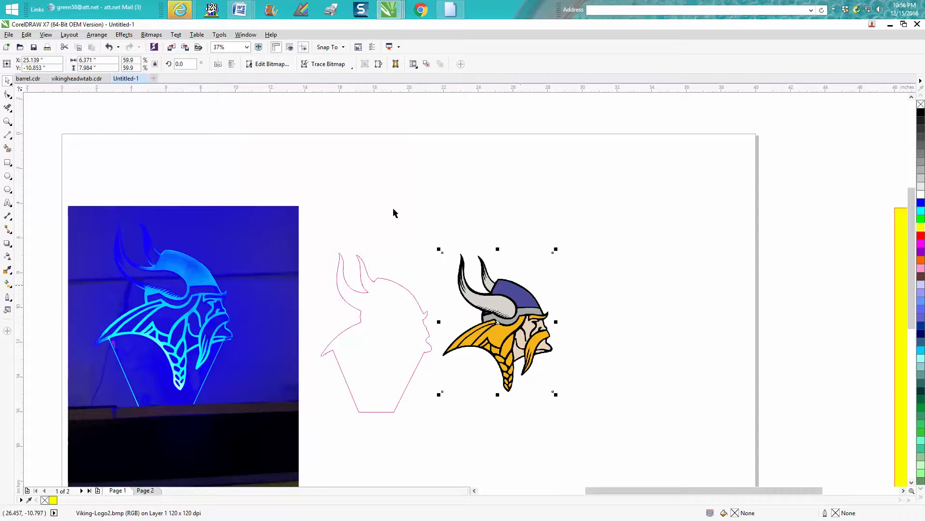
- Convert the Viking logo to a Black and White (1-bit) bitmap
click(155, 35)
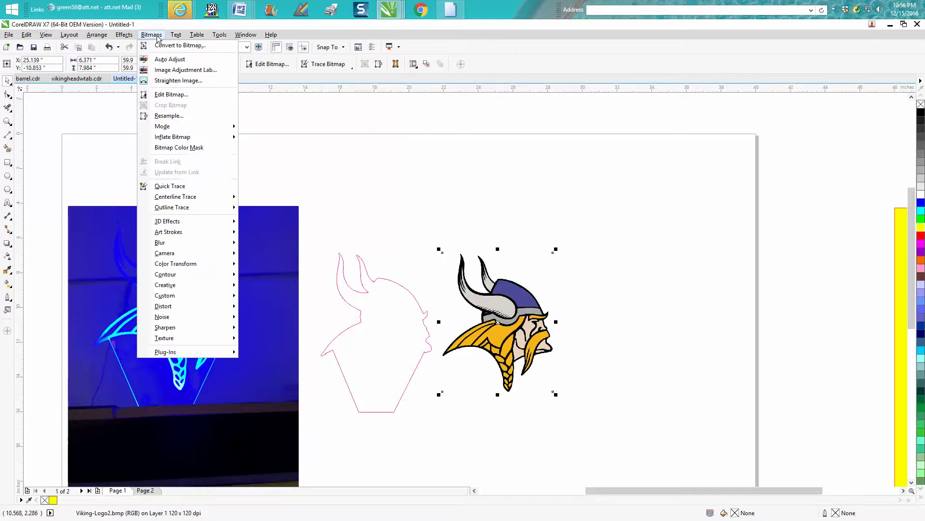
click(164, 47)
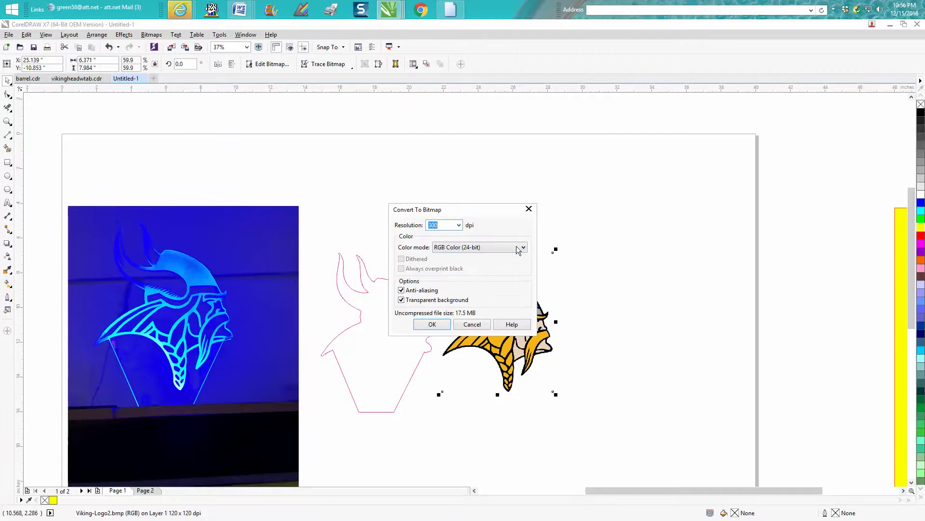
click(523, 247)
click(455, 257)
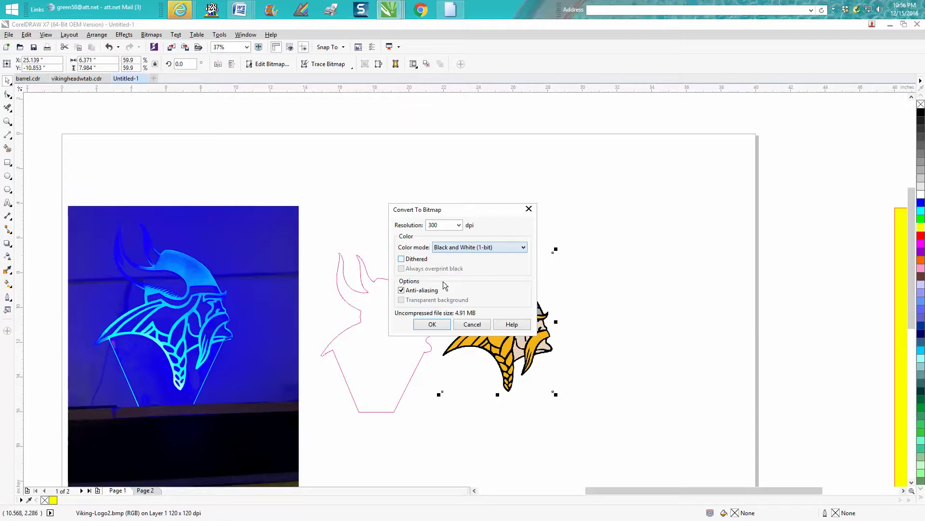
click(432, 324)
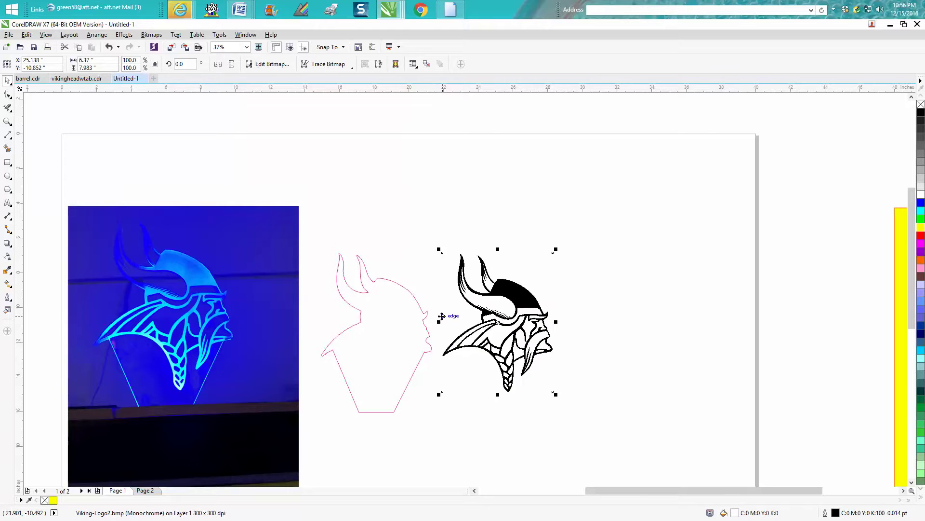
- Duplicate the black-and-white logo 7 inches to the right and inspect its horns up close
key(ctrl+d)
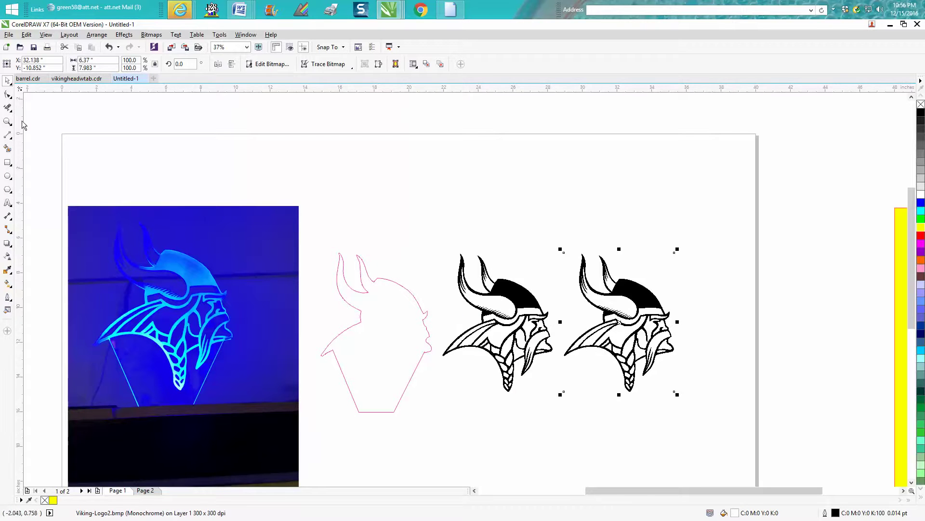
click(8, 122)
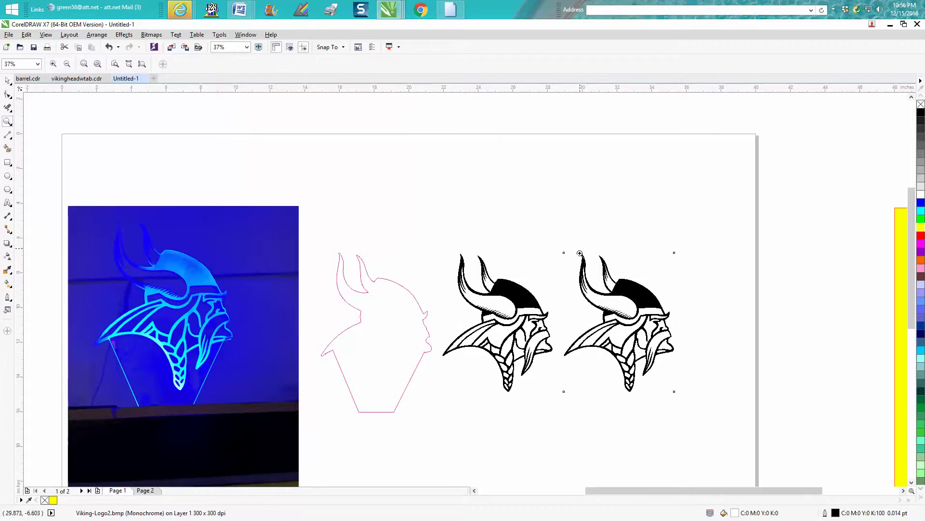
drag(580, 249, 594, 269)
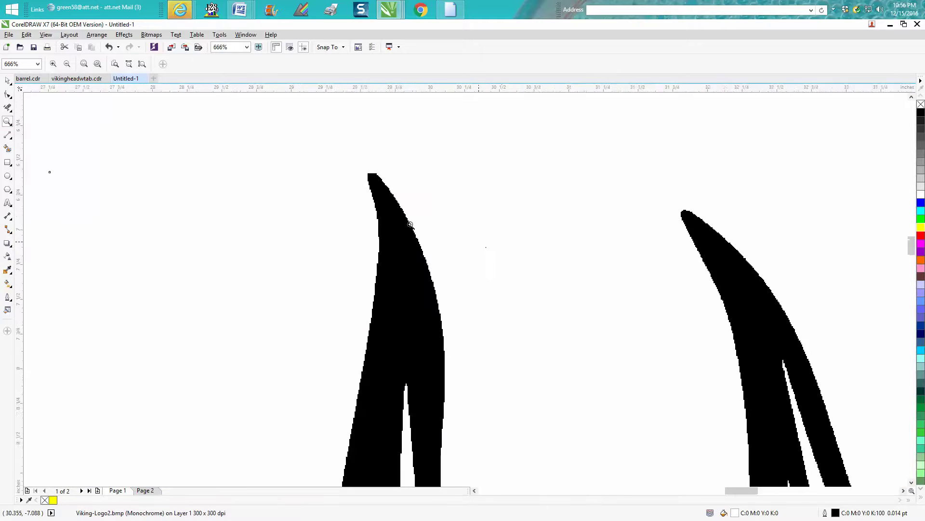
scroll(407, 219, down, 2)
scroll(407, 218, down, 2)
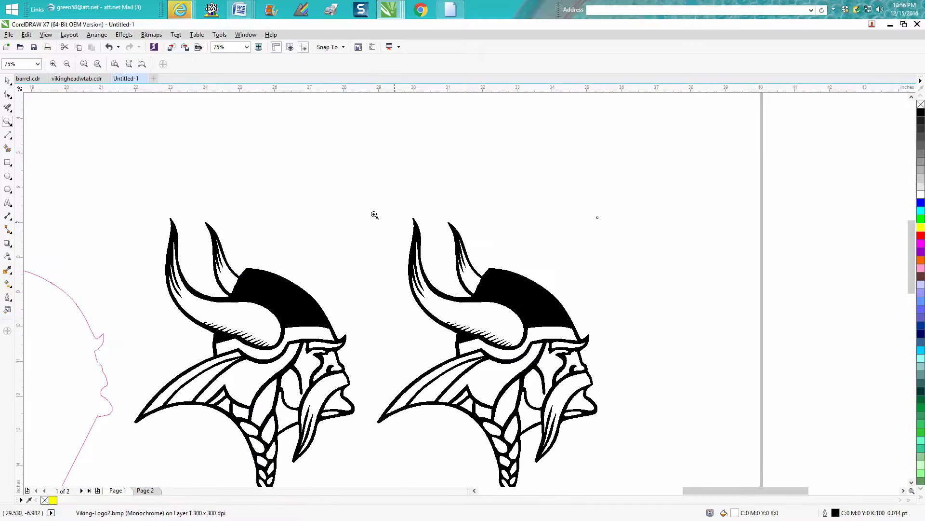
click(8, 80)
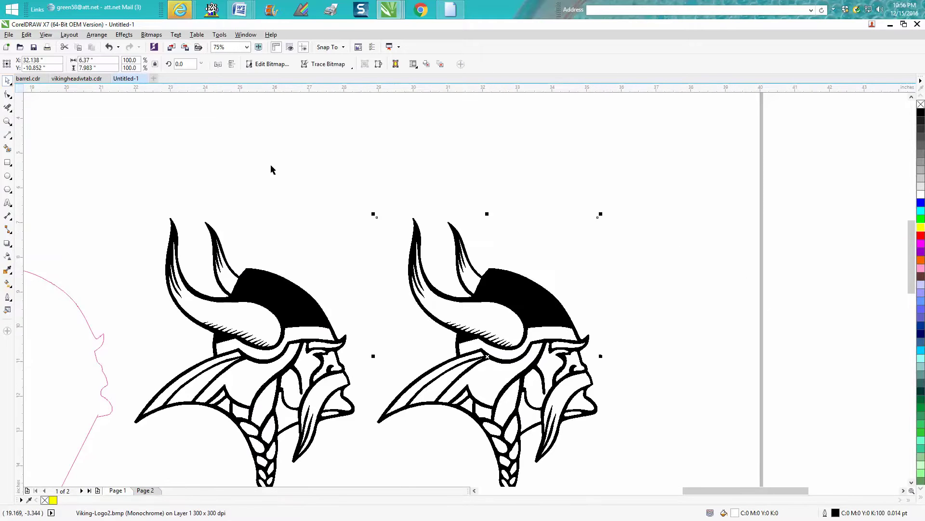
- Outline-trace the right-hand logo as Clipart with a reduced bitmap, giving a 27-object vector group
click(152, 35)
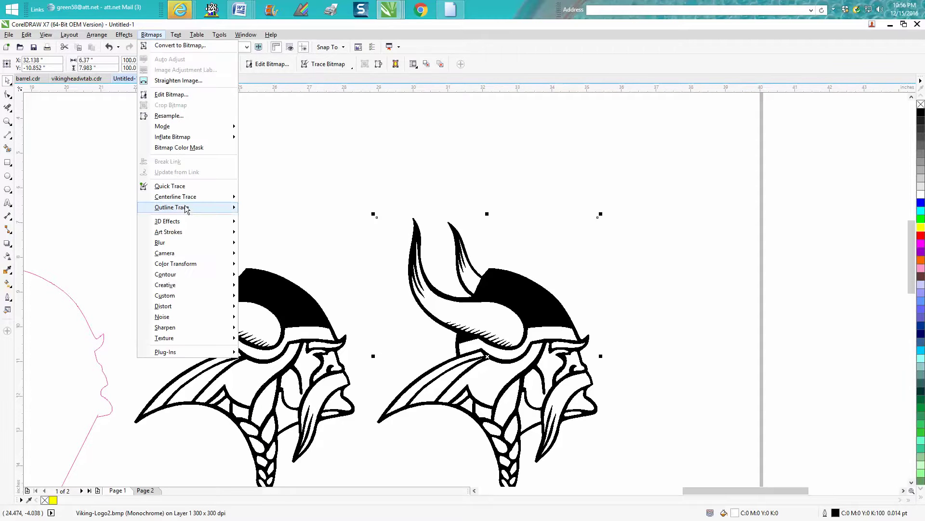
mouse_move(186, 208)
click(266, 240)
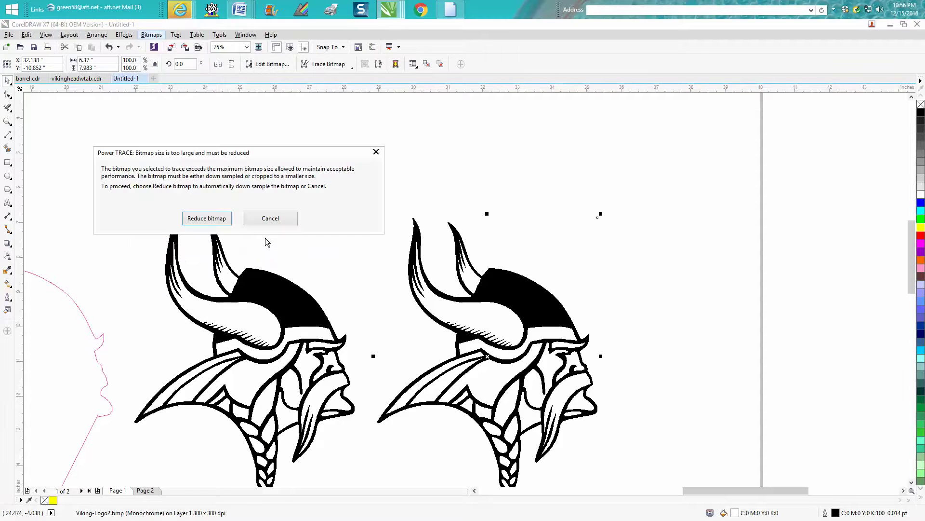
click(192, 220)
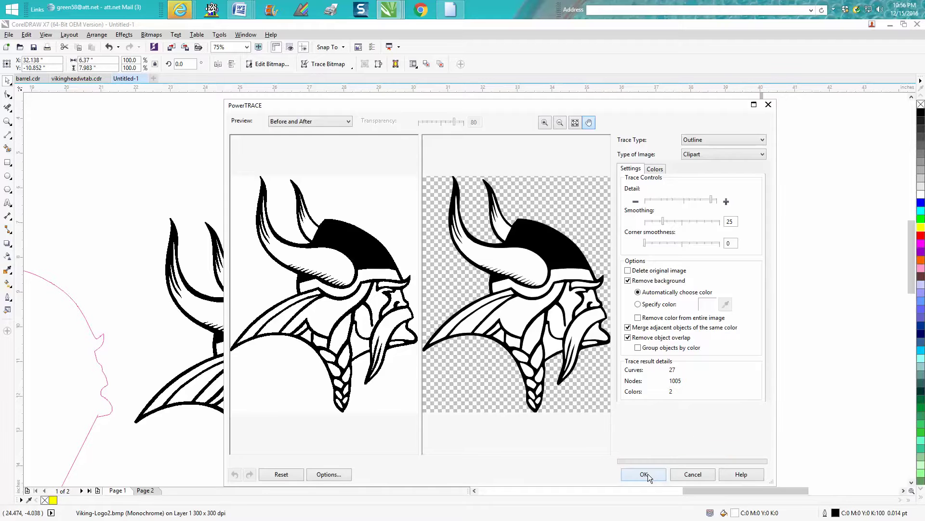
click(648, 474)
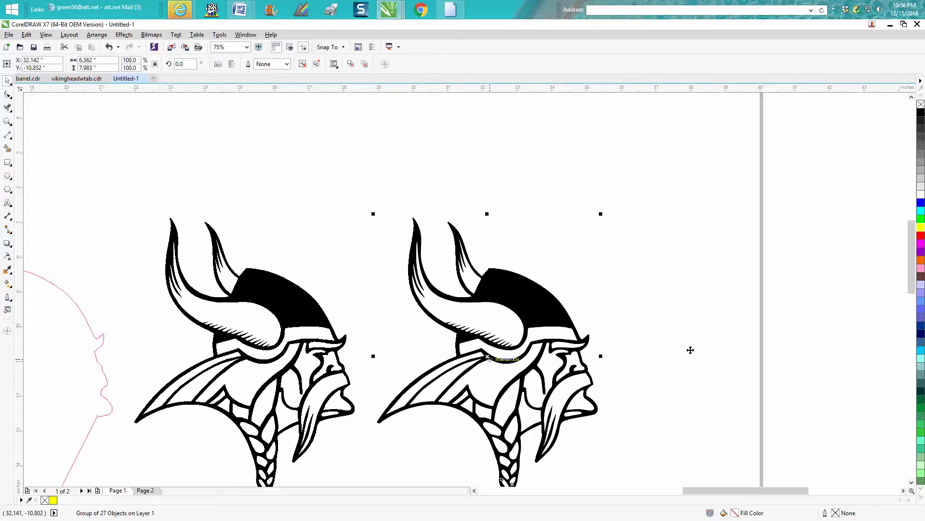
- Drag the traced 27-object Viking group off the page and drop it on the yellow rectangle
drag(690, 350, 725, 350)
drag(791, 488, 814, 489)
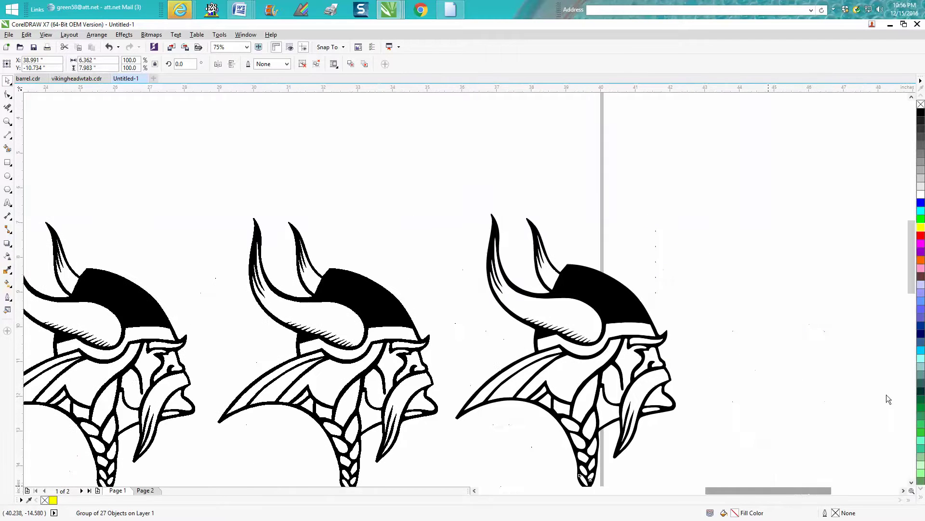
drag(912, 276, 892, 295)
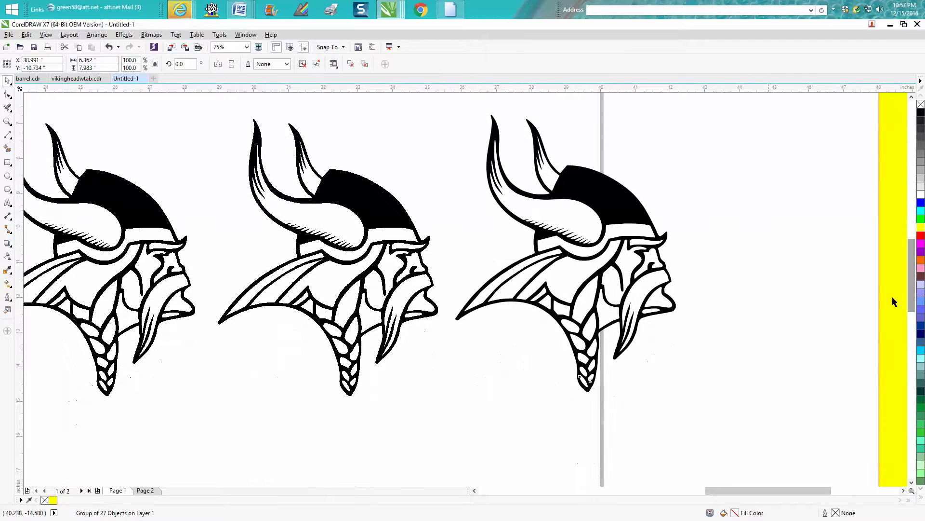
drag(803, 490, 836, 490)
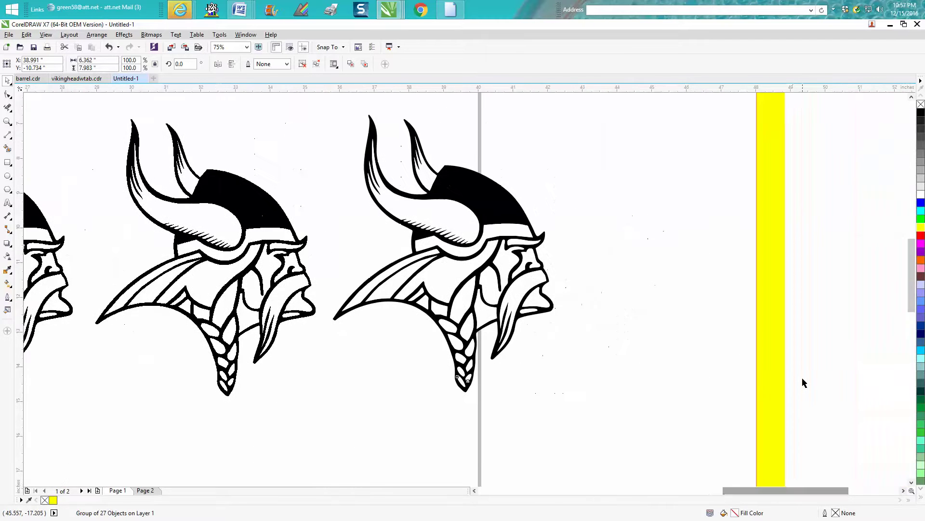
scroll(796, 377, down, 2)
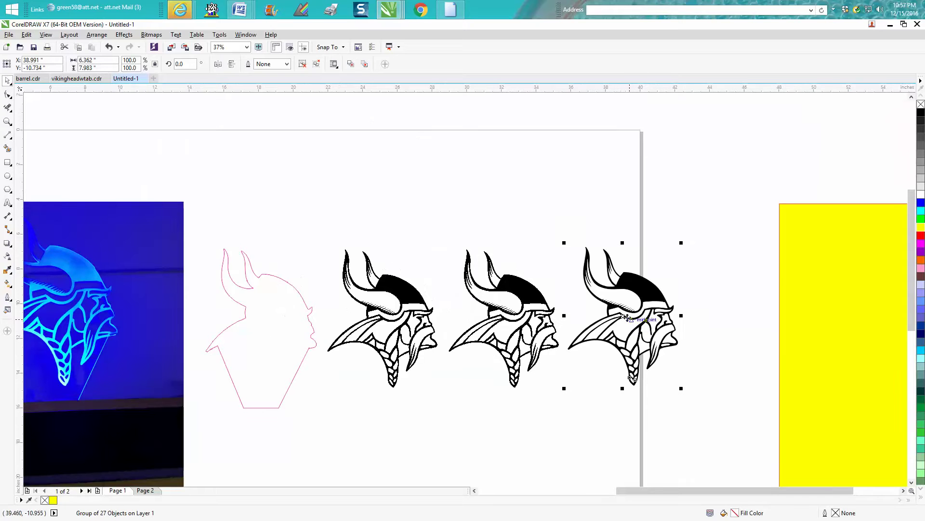
drag(627, 316, 847, 333)
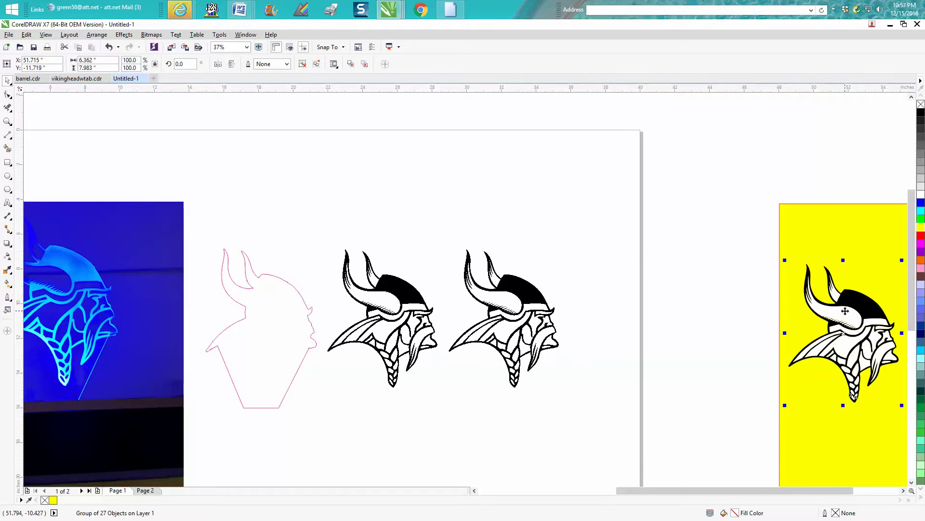
drag(830, 310, 612, 197)
drag(511, 312, 530, 327)
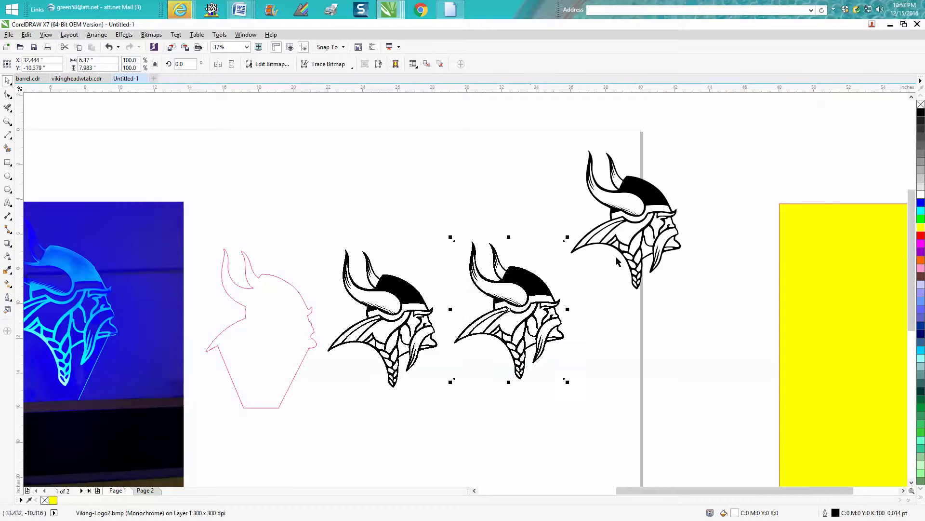
click(626, 223)
drag(626, 221, 674, 343)
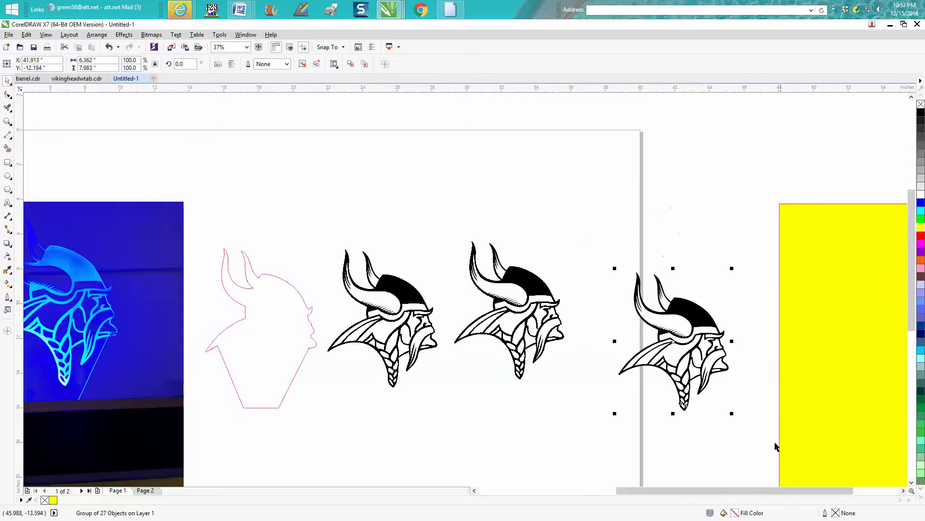
drag(782, 489, 817, 488)
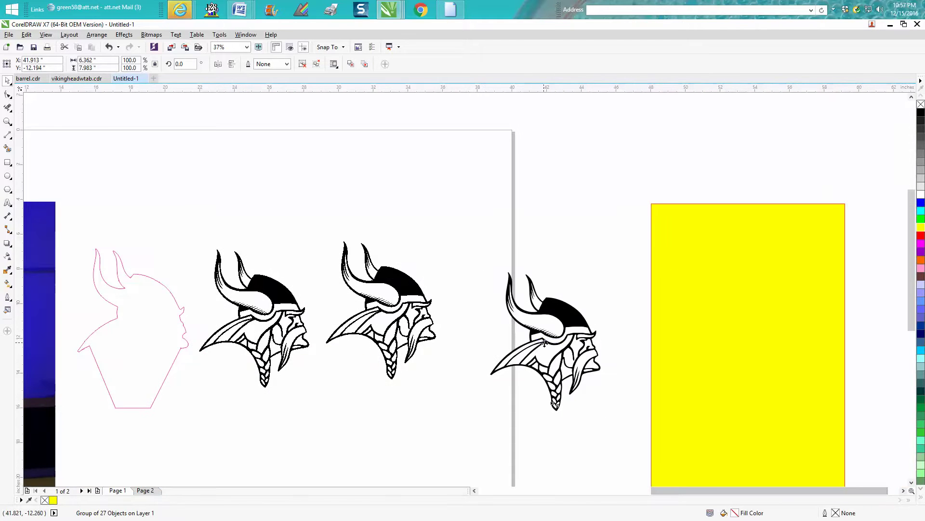
drag(544, 343, 712, 345)
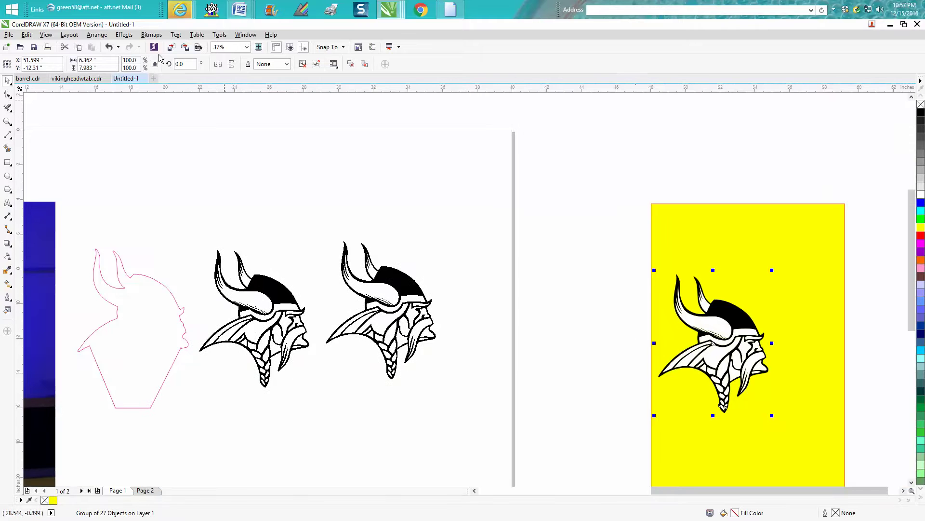
- Ungroup all the Viking pieces and move the main black curve 7 inches left
click(102, 37)
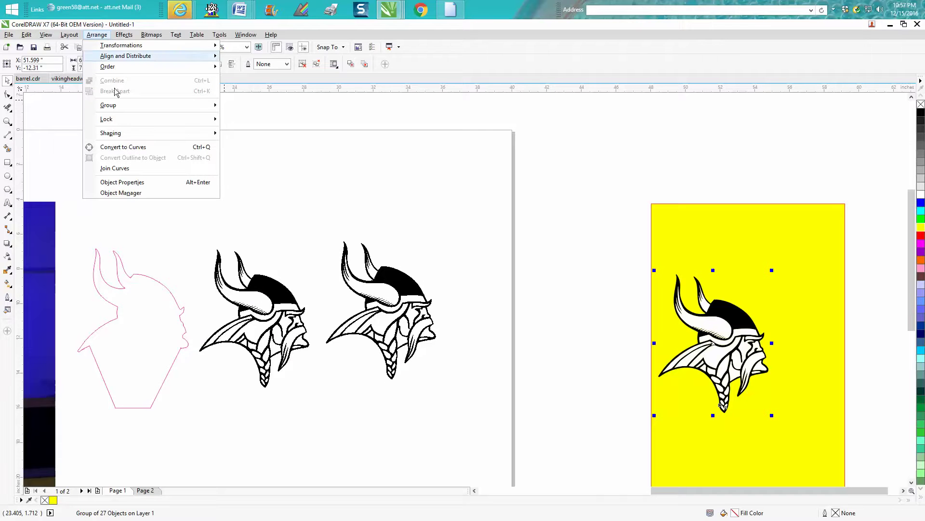
mouse_move(124, 104)
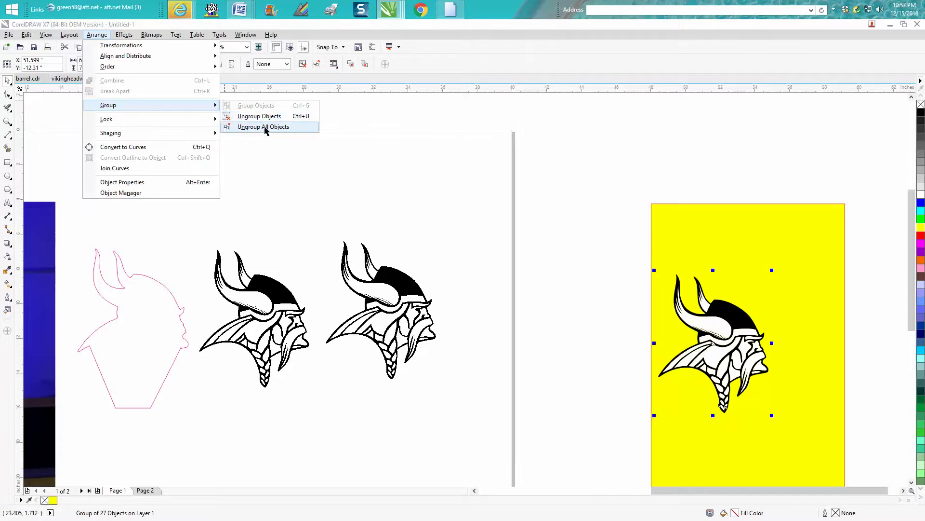
click(263, 126)
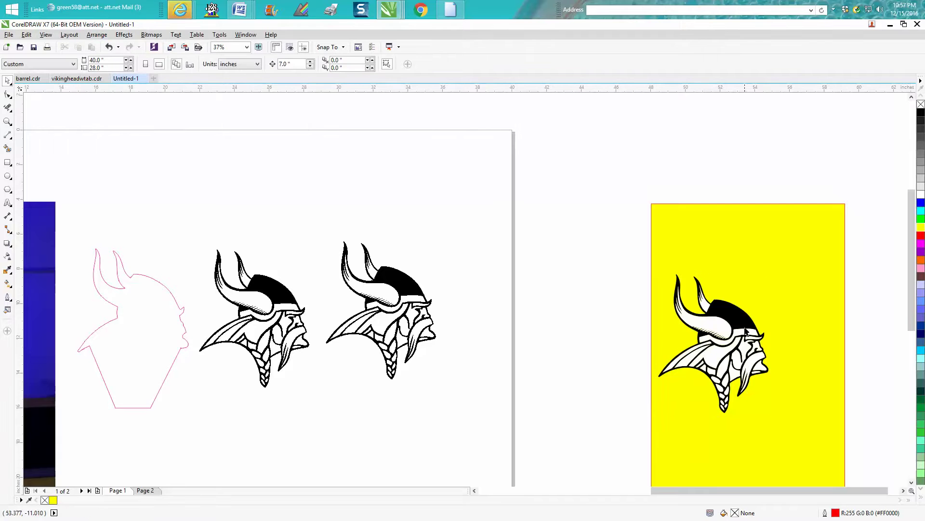
click(724, 348)
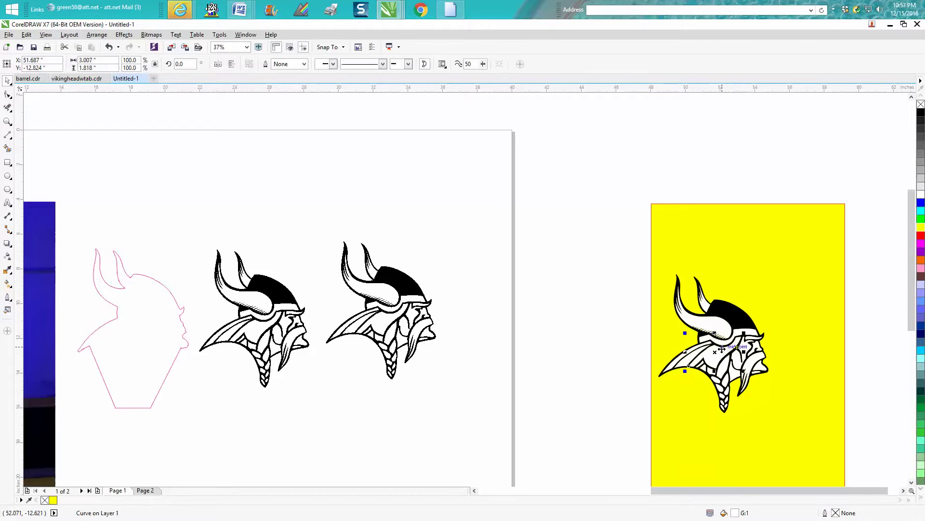
key(Escape)
click(775, 371)
key(Escape)
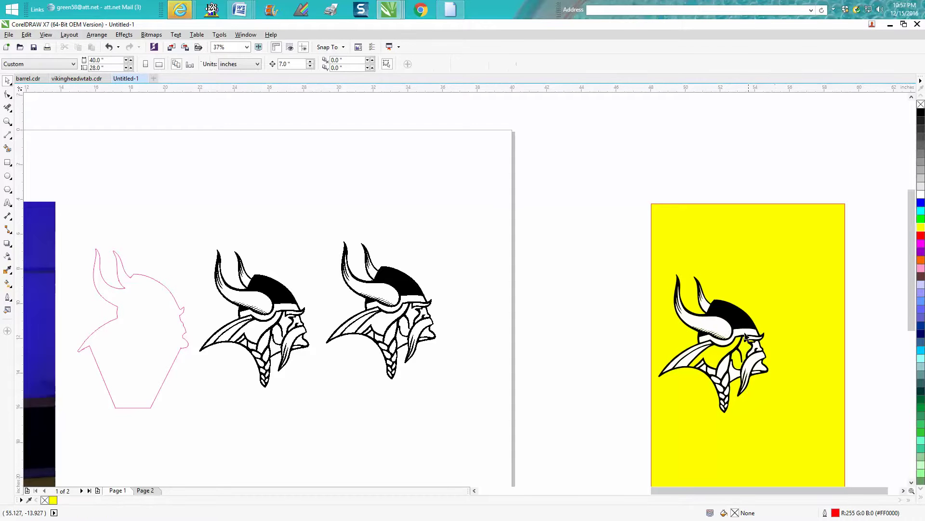
click(737, 322)
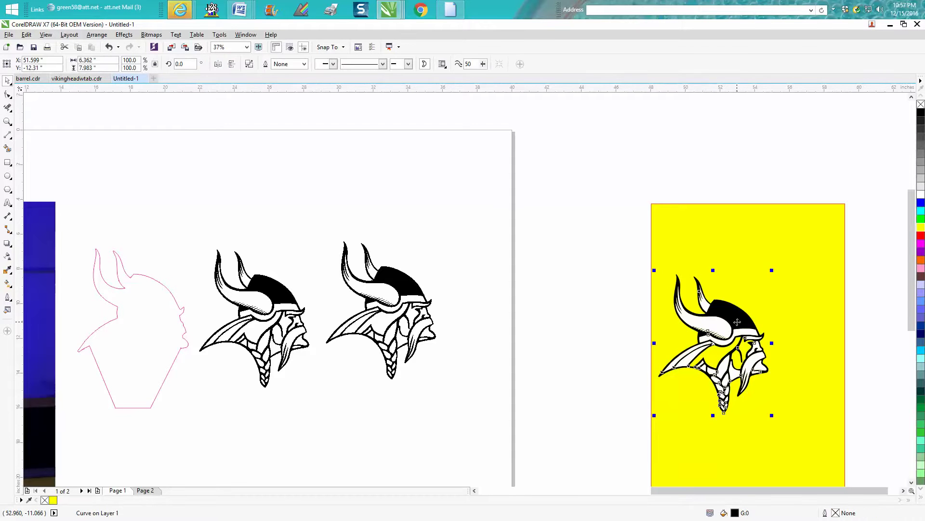
key(Left)
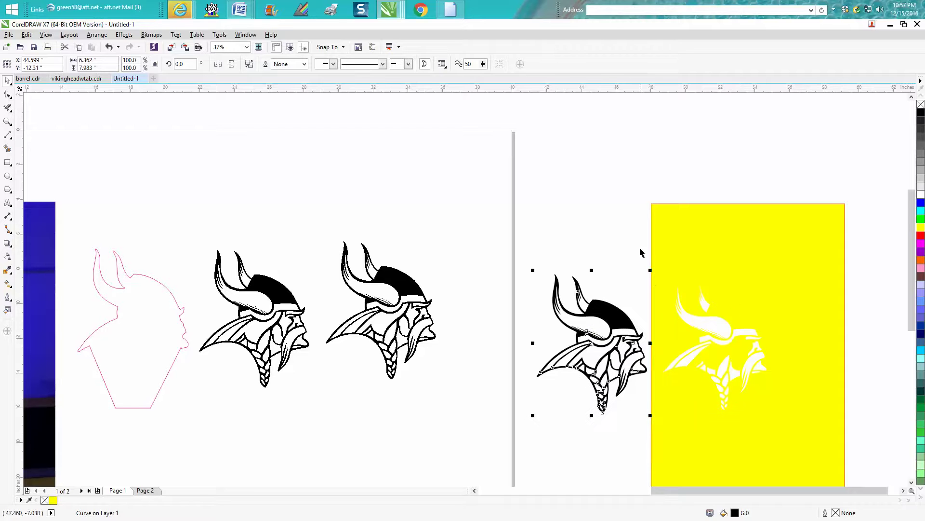
- Delete the white Viking pieces left on the yellow rectangle
drag(641, 252, 782, 418)
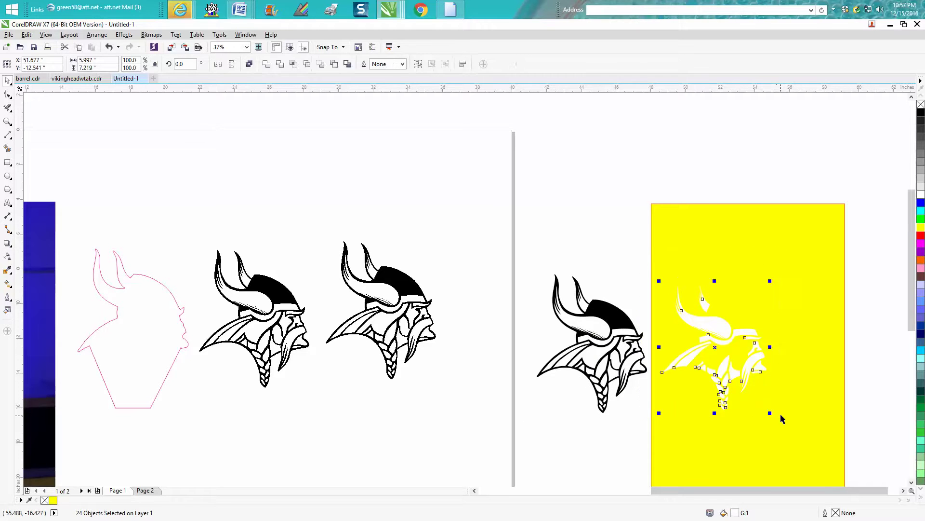
key(Delete)
click(619, 327)
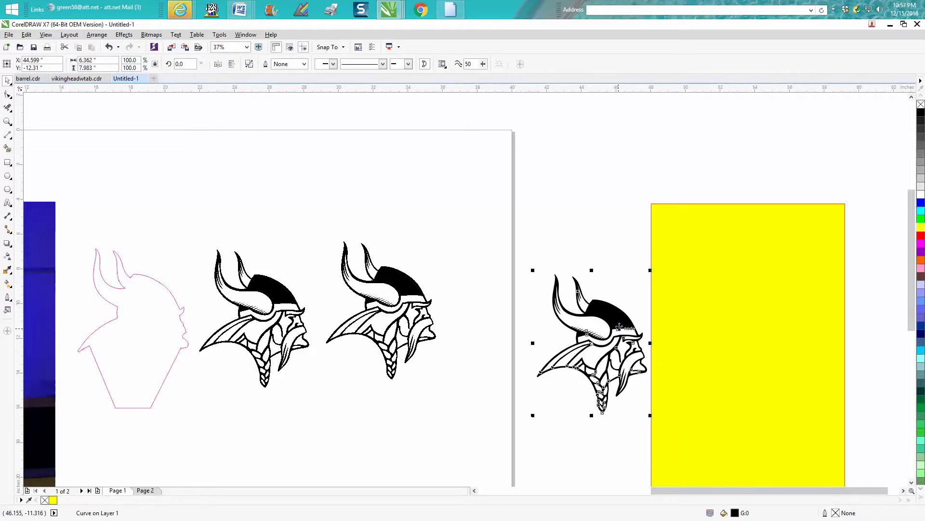
- Move the black Viking off the yellow rectangle and shift the rectangle further right
key(ctrl+r)
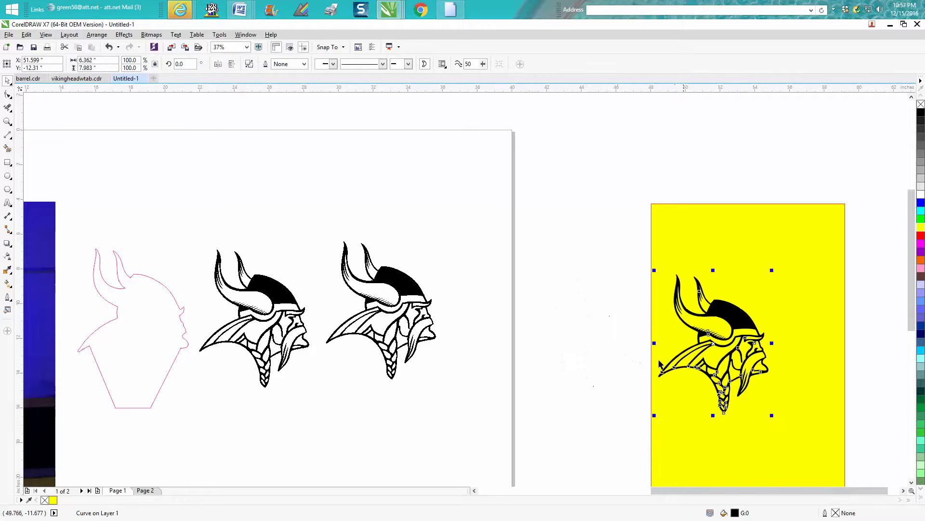
click(605, 348)
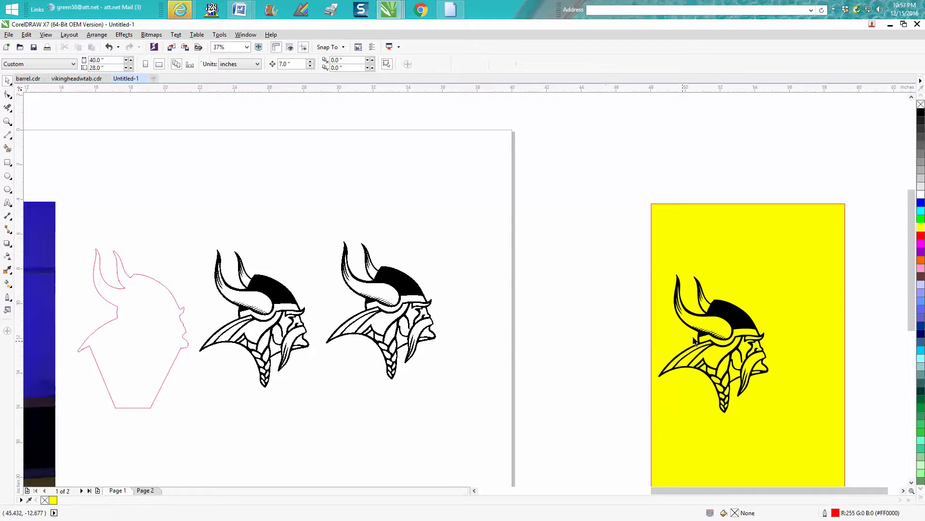
click(718, 340)
key(F10)
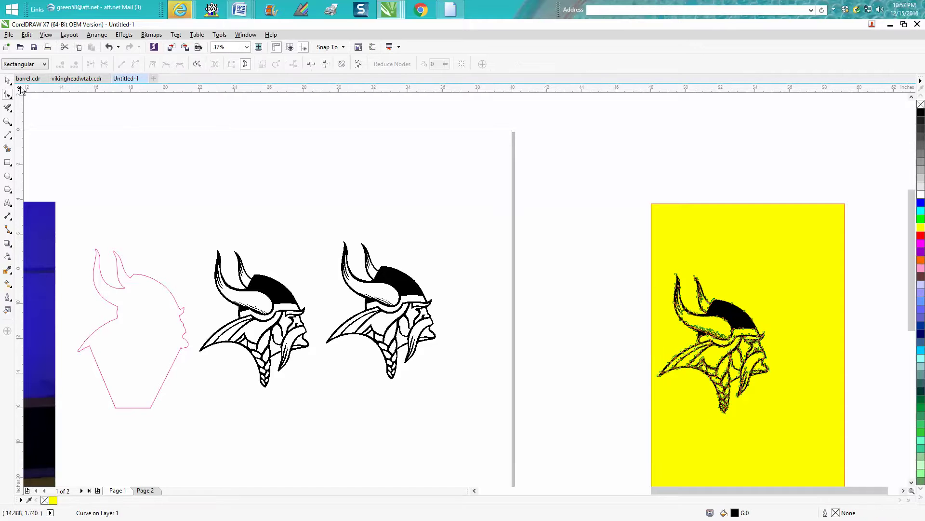
key(space)
drag(713, 344, 534, 315)
drag(685, 322, 782, 328)
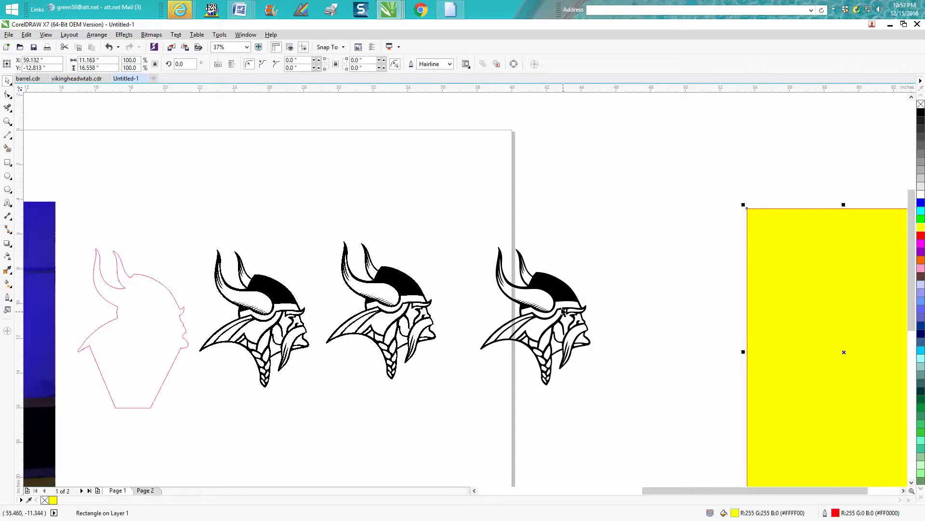
- Duplicate the Viking 7 inches to the right and zoom in to inspect the horn tips
click(555, 298)
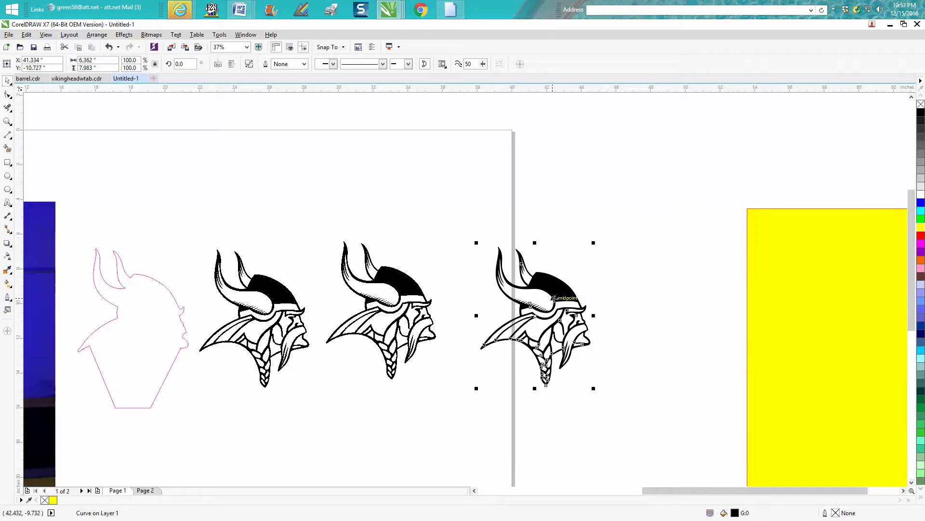
key(ctrl+d)
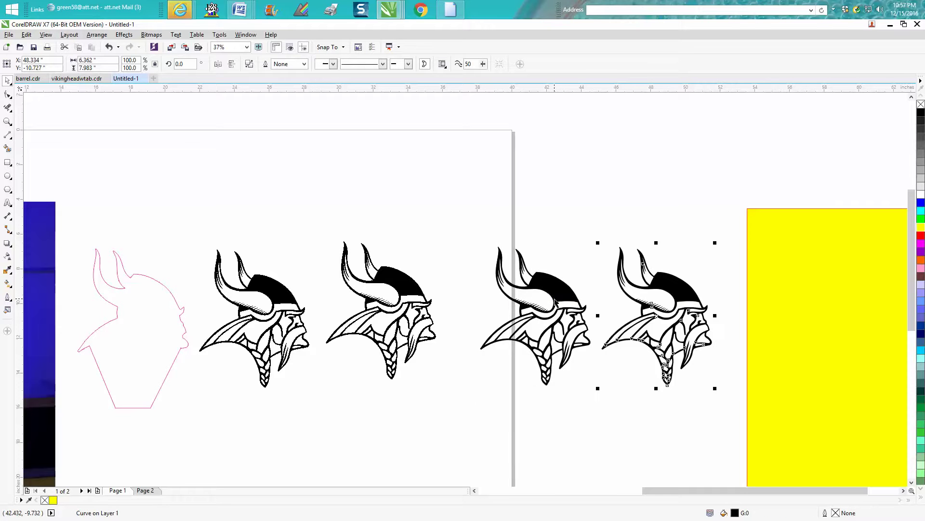
click(8, 122)
drag(340, 230, 390, 266)
drag(396, 195, 441, 249)
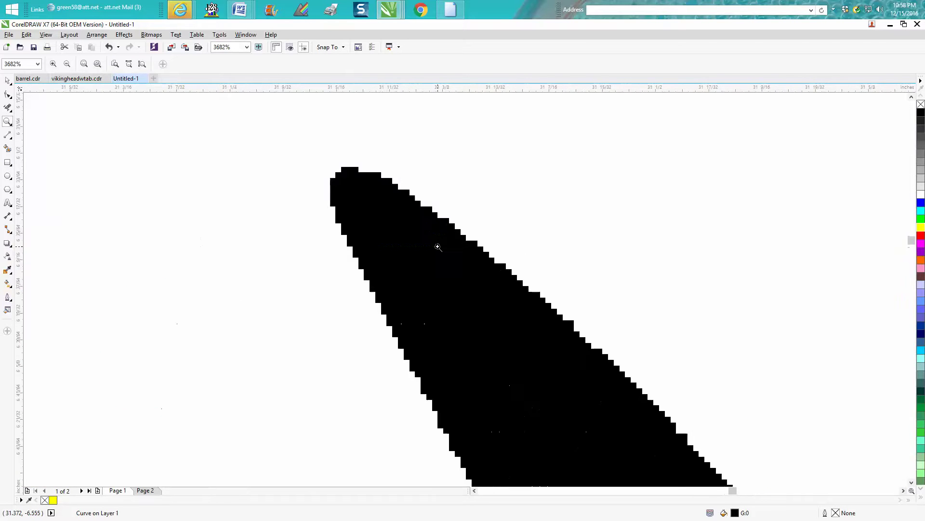
scroll(438, 246, down, 10)
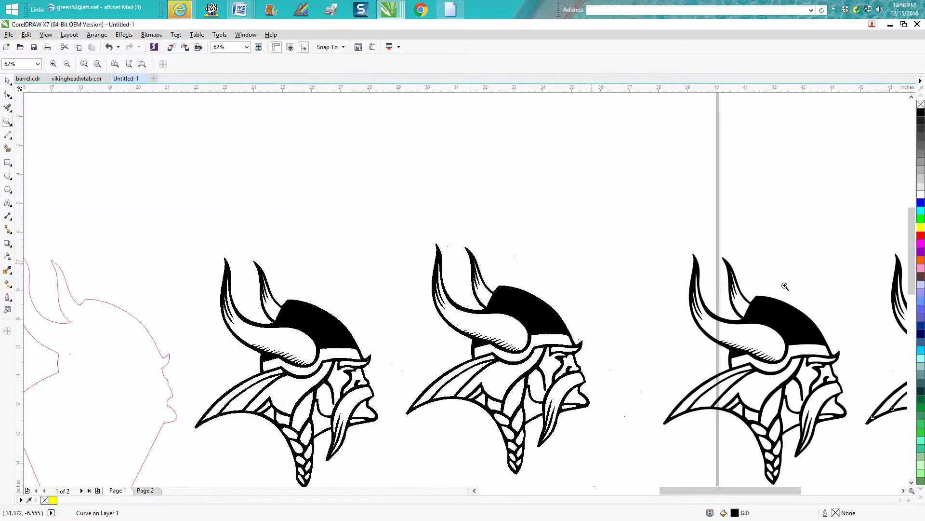
drag(686, 247, 704, 267)
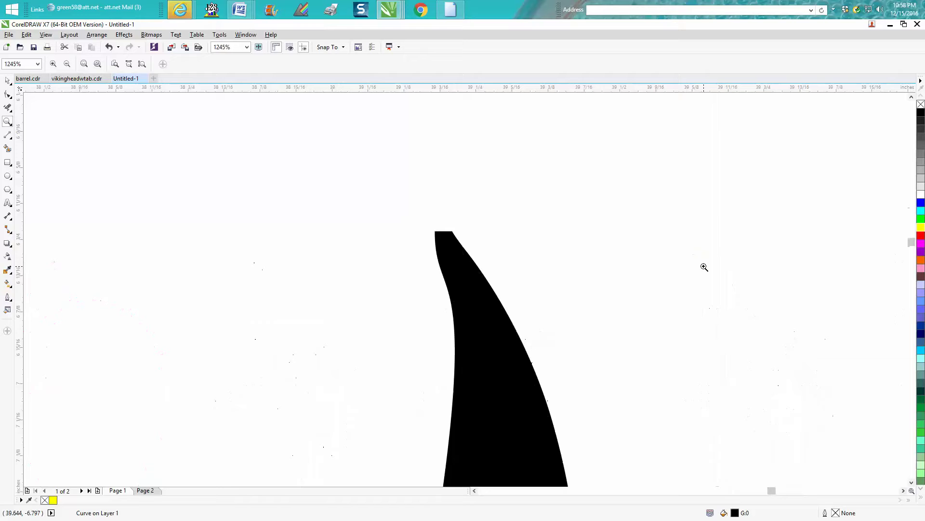
scroll(704, 268, down, 4)
scroll(704, 267, down, 5)
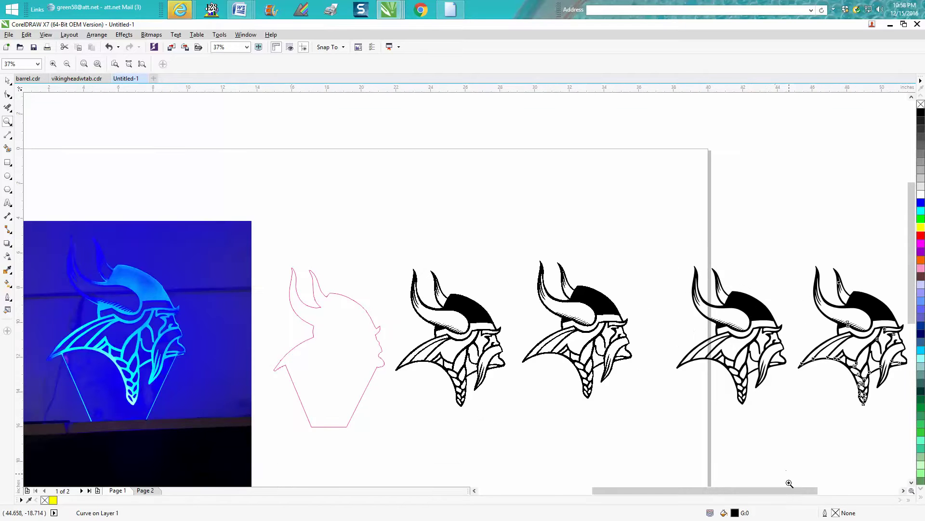
drag(798, 493, 833, 494)
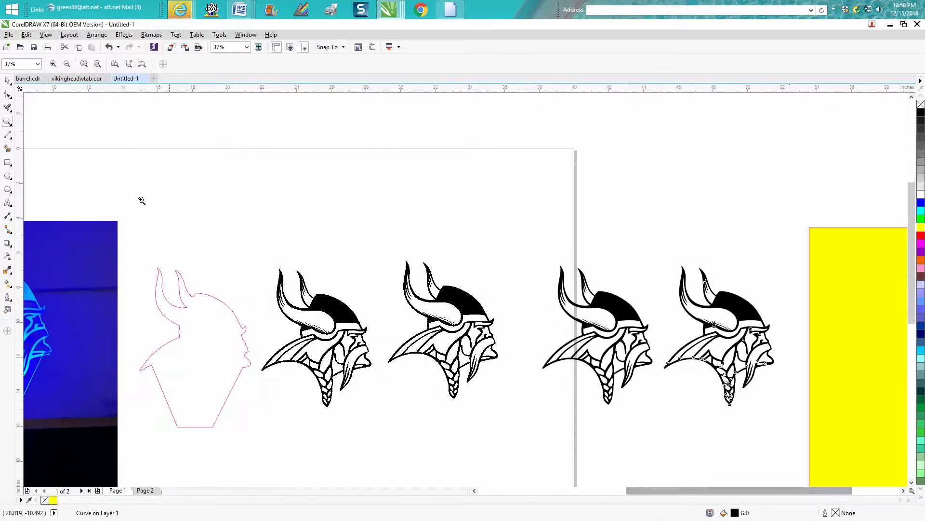
click(7, 81)
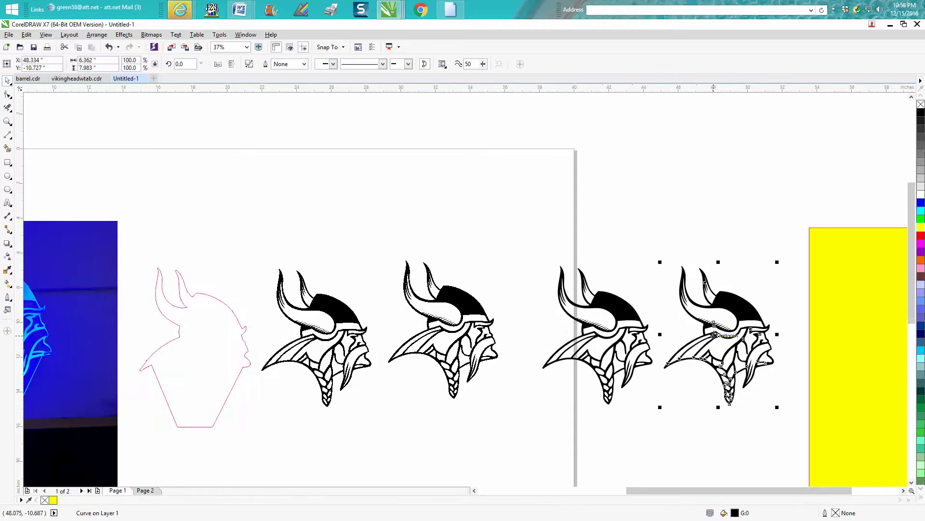
click(392, 180)
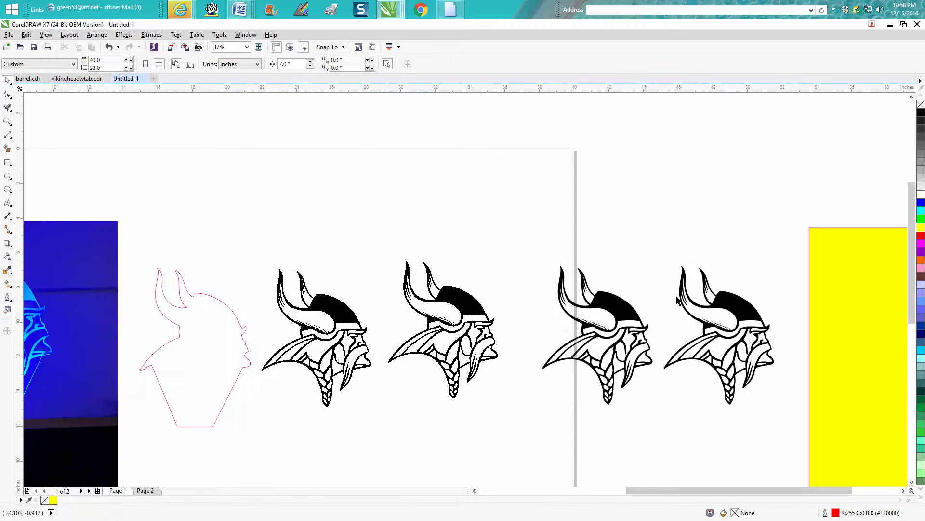
- Break the rightmost Viking head apart and create a single boundary outline around its pieces
click(728, 318)
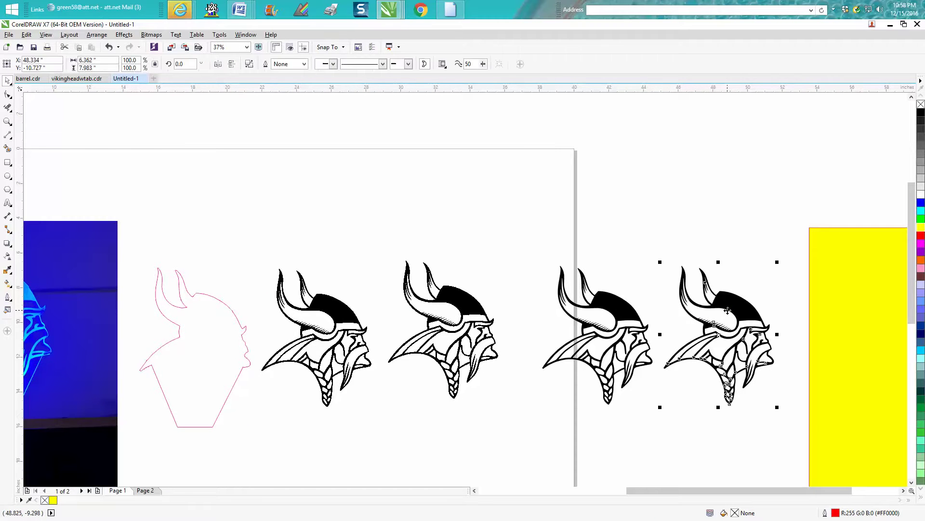
click(98, 35)
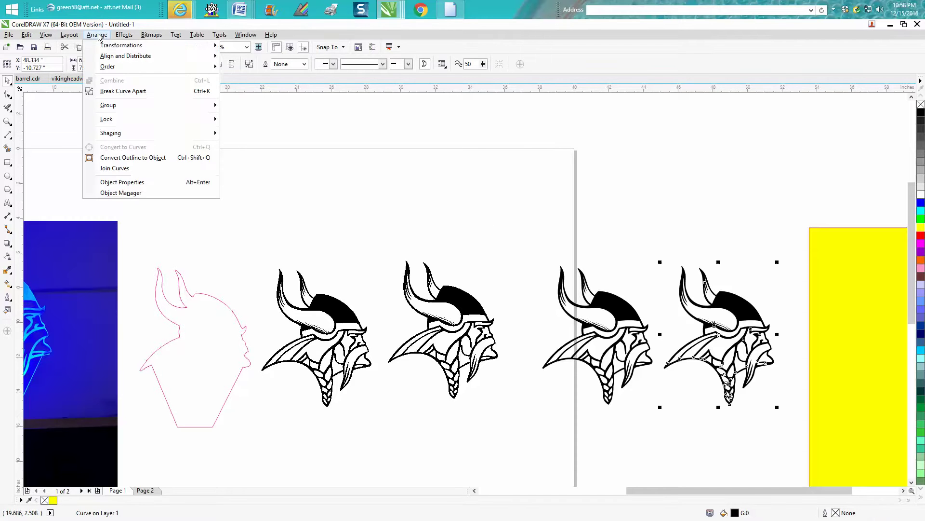
click(128, 91)
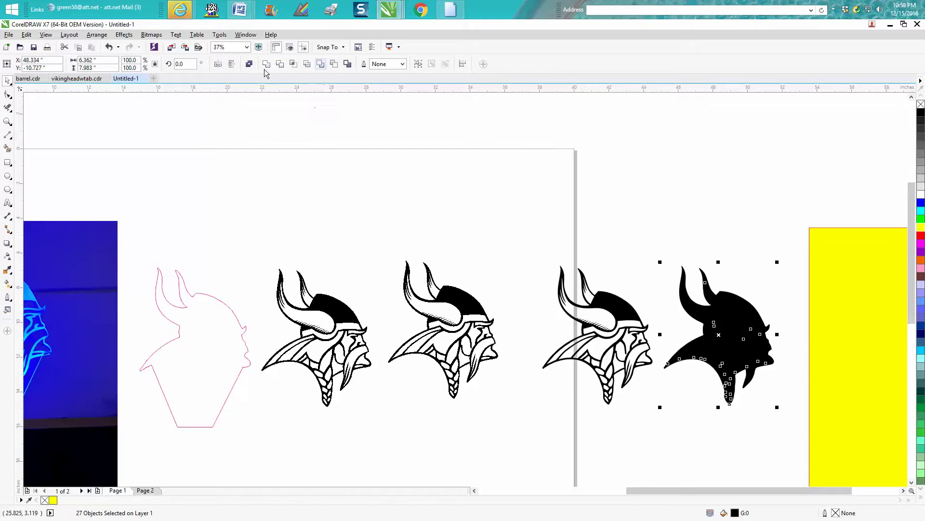
click(348, 65)
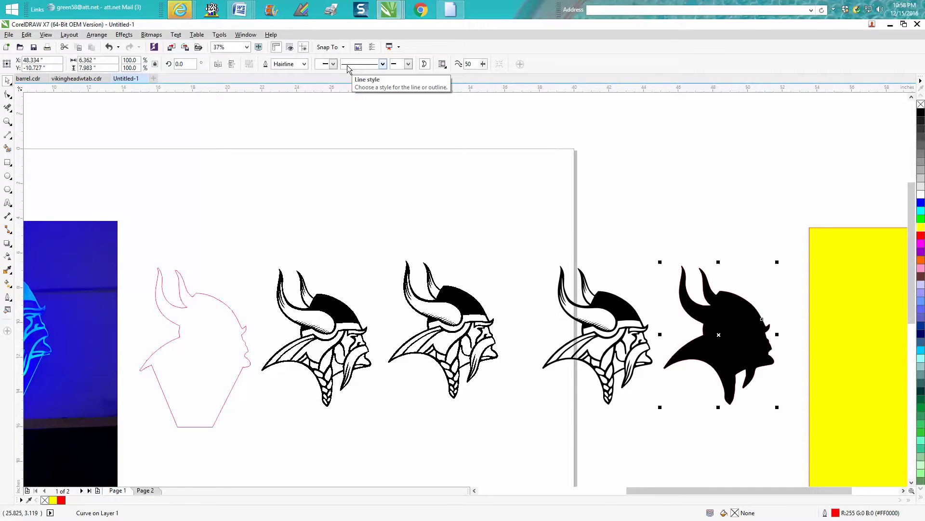
key(F3)
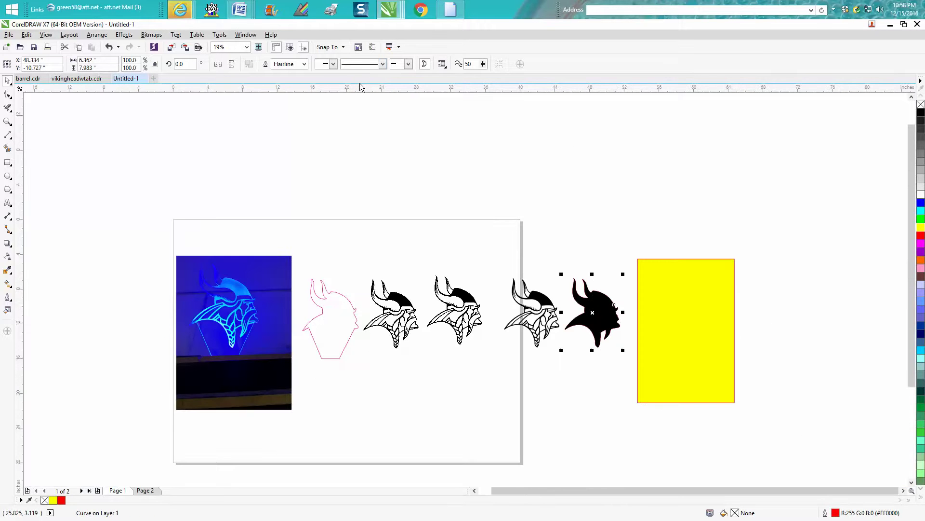
- Delete the black Viking silhouette from the yellow rectangle
key(Right)
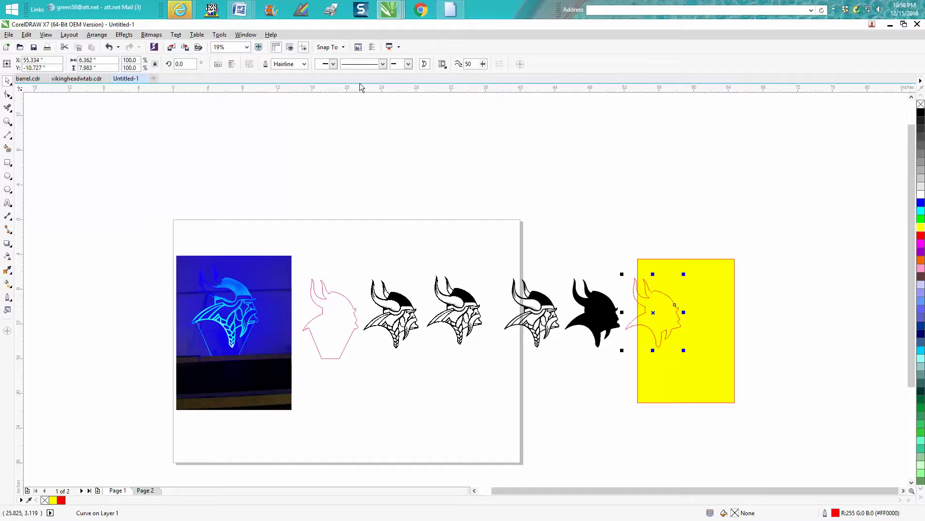
drag(566, 250, 627, 359)
key(Escape)
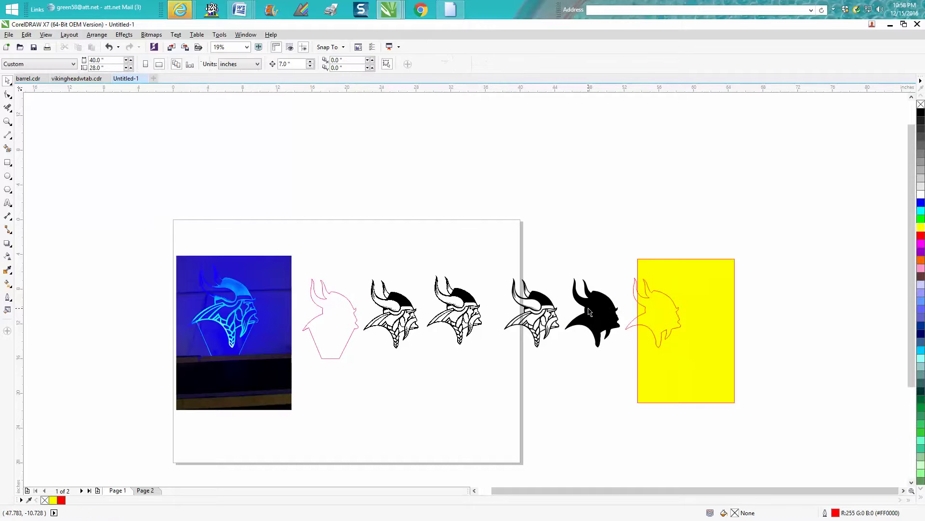
drag(561, 259, 623, 352)
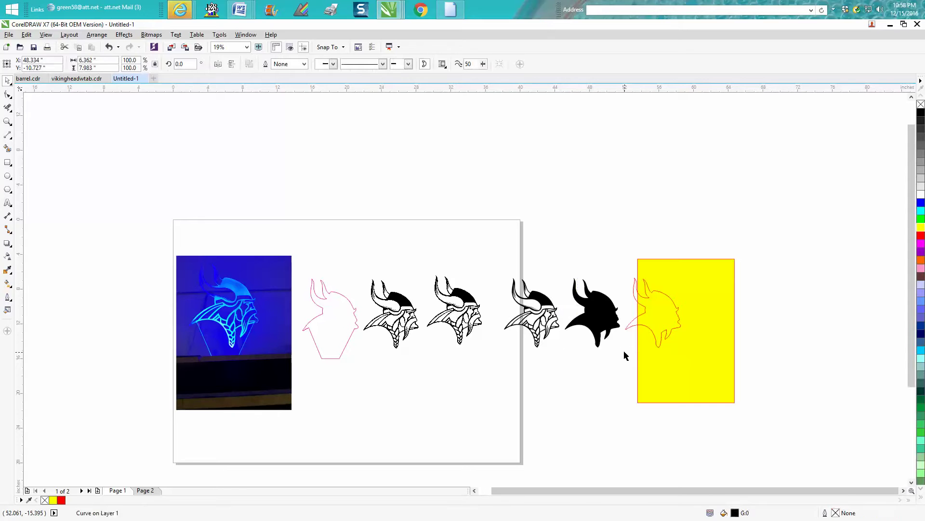
key(Delete)
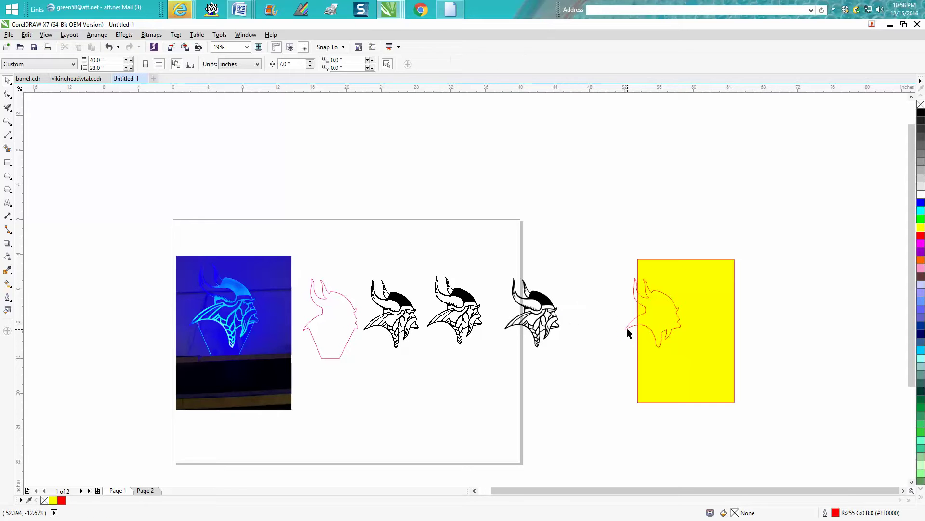
- Nudge the red boundary outline 7 inches left onto the third Viking head and check it
click(627, 329)
key(Escape)
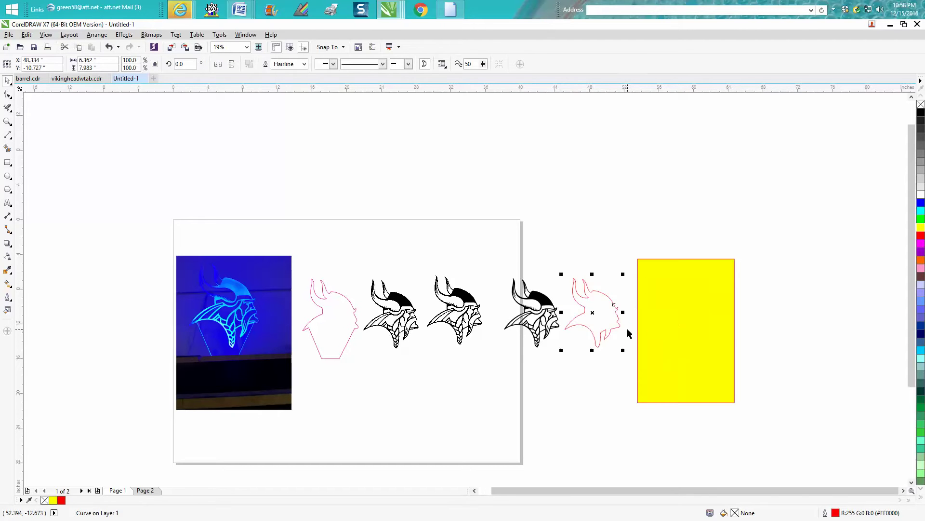
key(Left)
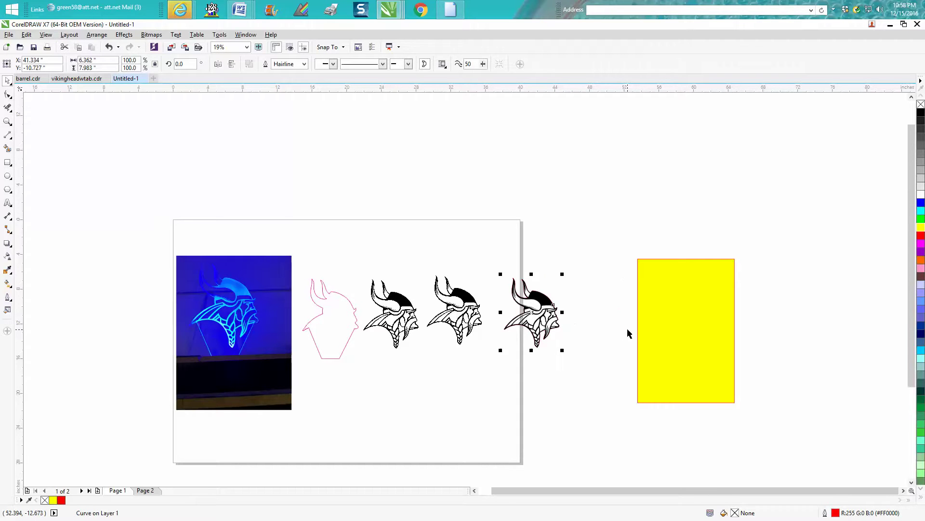
click(7, 121)
click(622, 368)
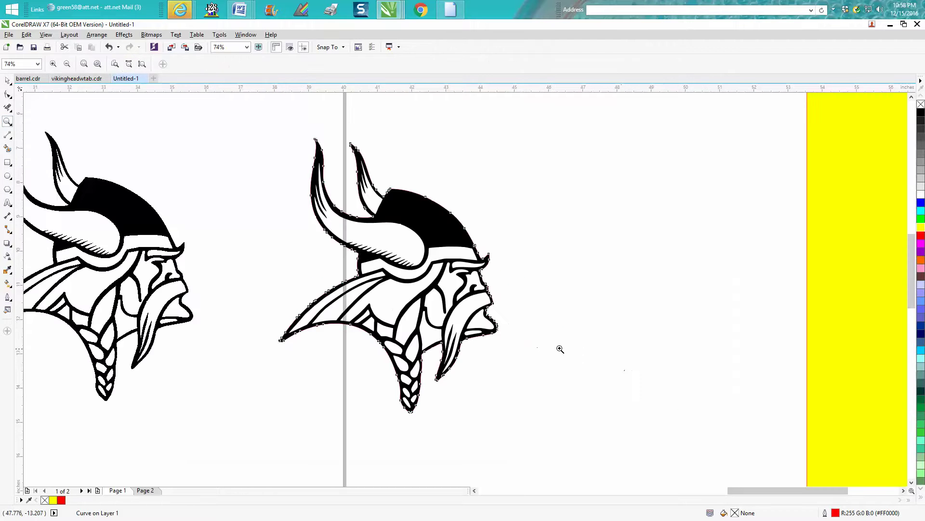
right_click(402, 339)
right_click(411, 334)
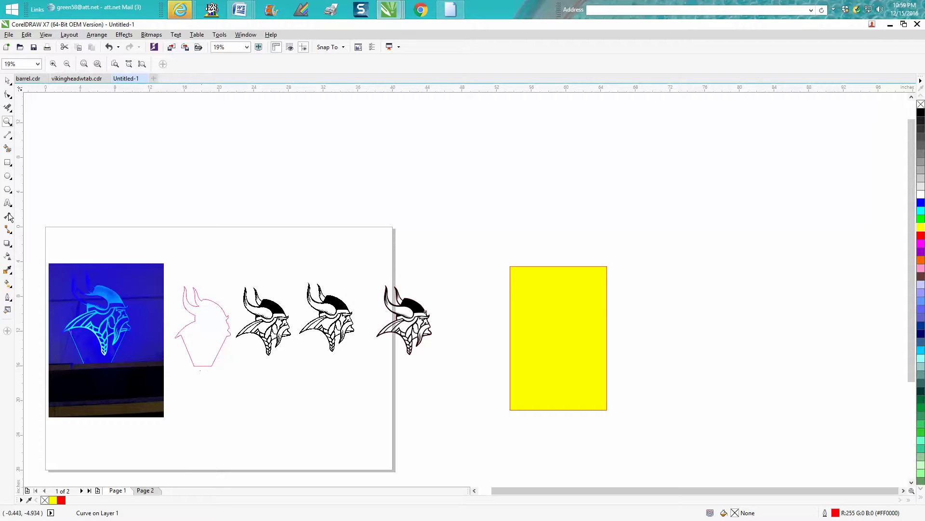
- Draw a 2-point horizontal line, about 5.5 inches, across the bottom nodes of the outlined head
click(6, 122)
drag(377, 281, 458, 364)
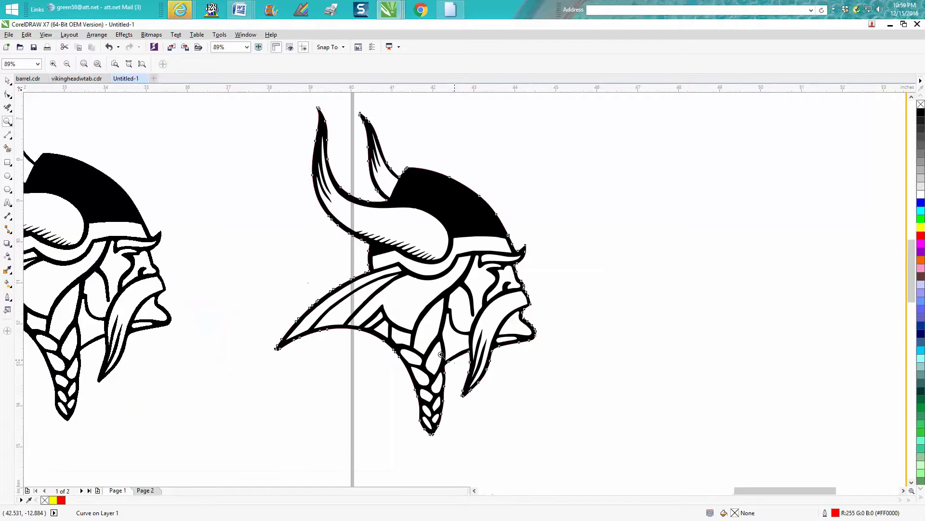
click(8, 97)
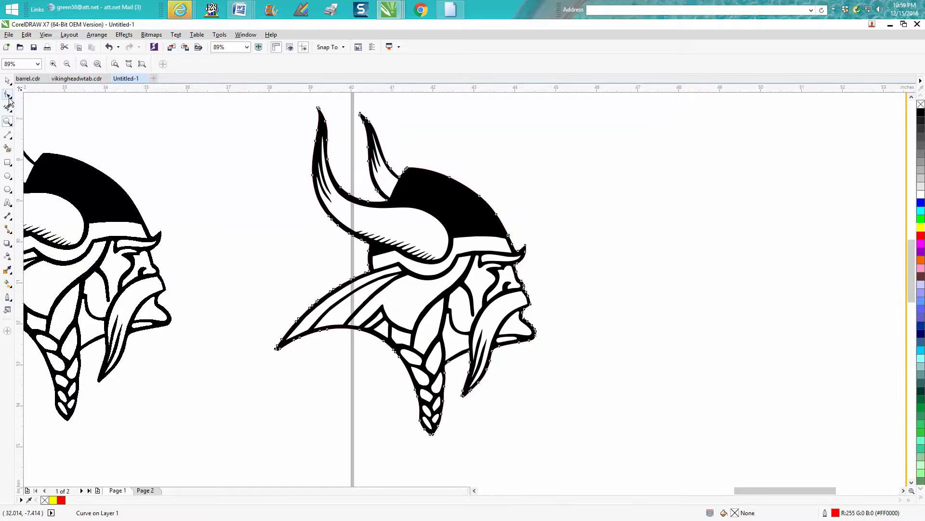
click(12, 139)
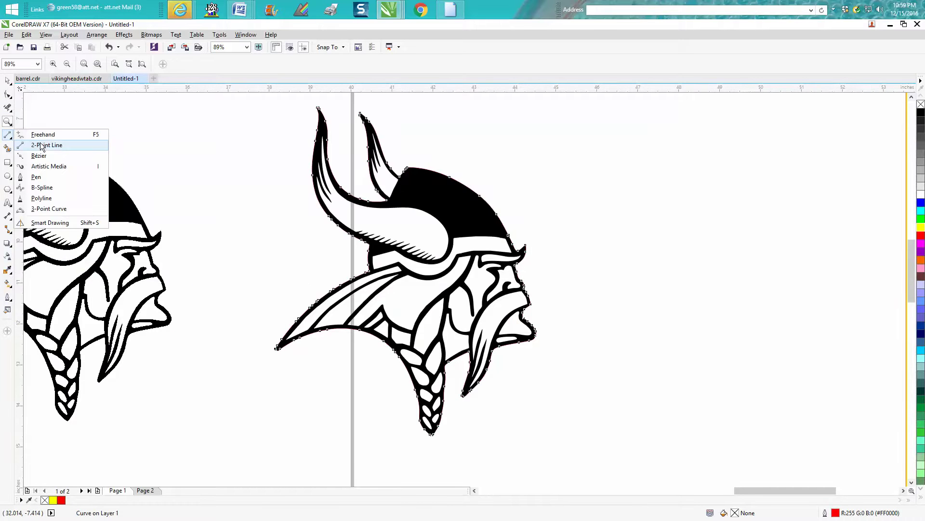
click(43, 144)
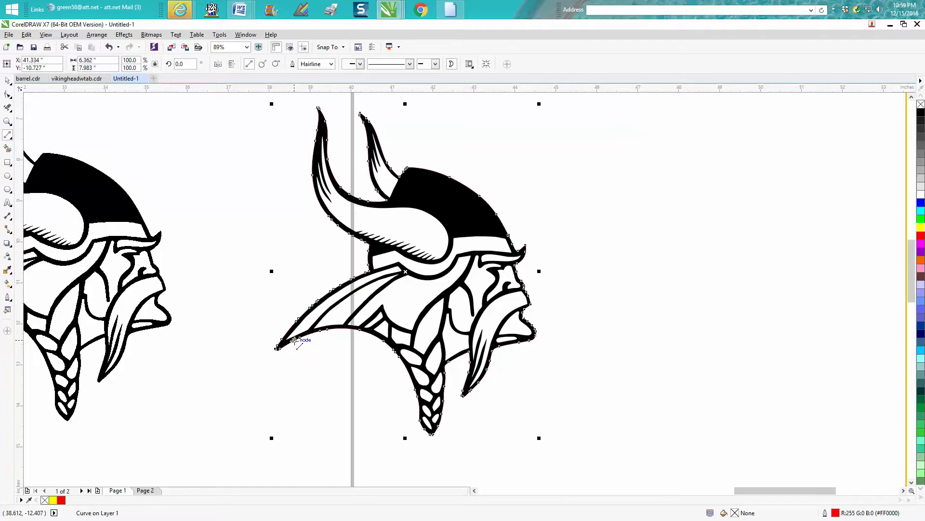
drag(293, 406, 358, 341)
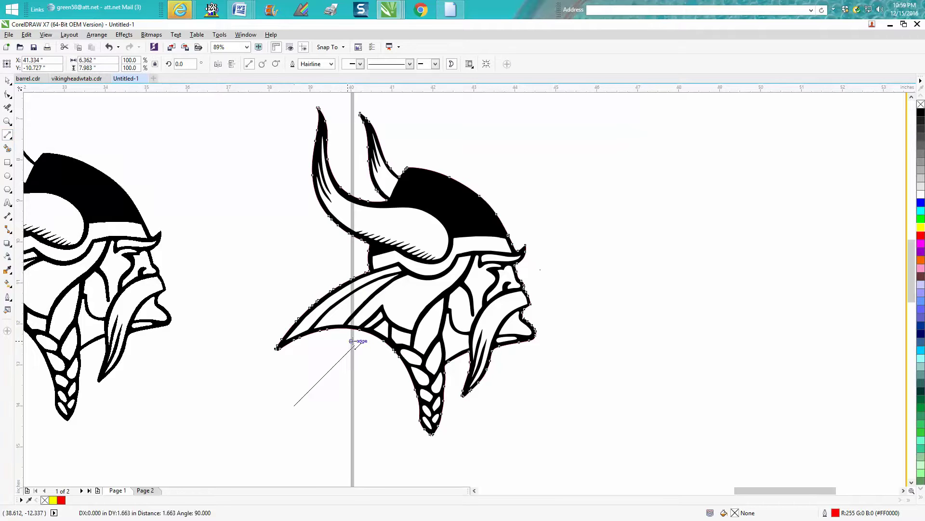
key(ctrl+z)
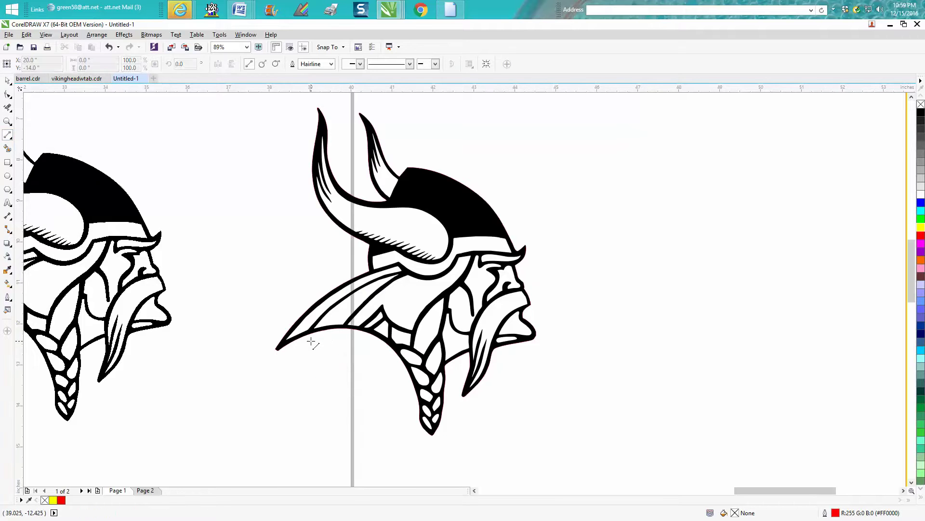
click(289, 340)
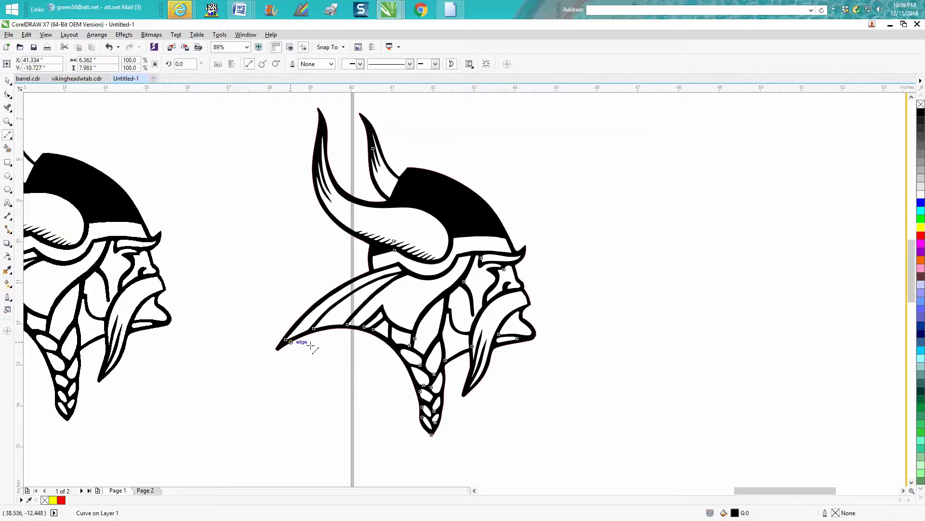
drag(287, 340, 524, 353)
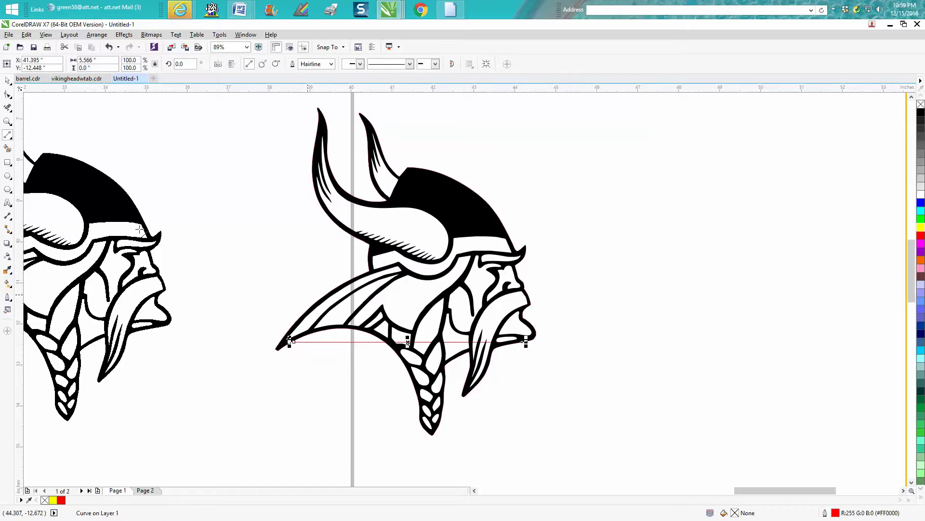
click(7, 80)
- Shift the black head 7 inches right to uncover the red outline, and zoom on its bottom
click(126, 148)
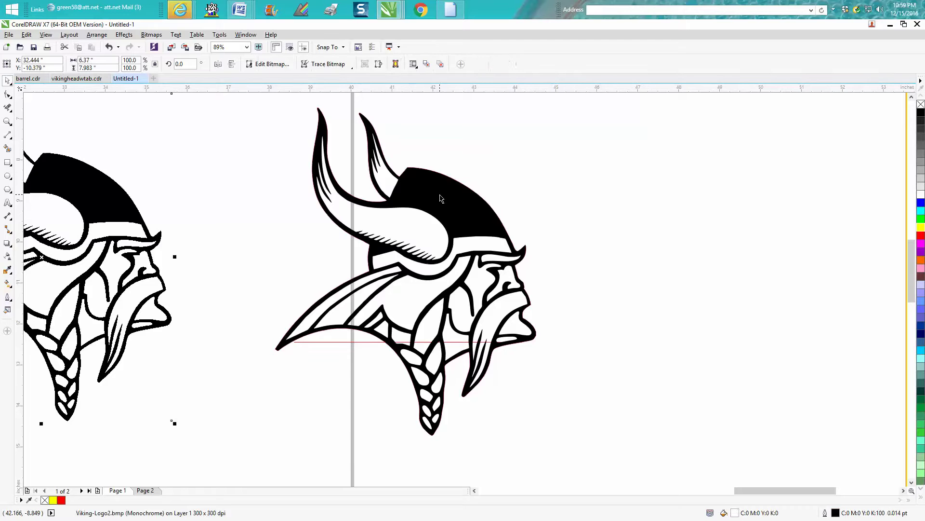
click(439, 194)
key(Right)
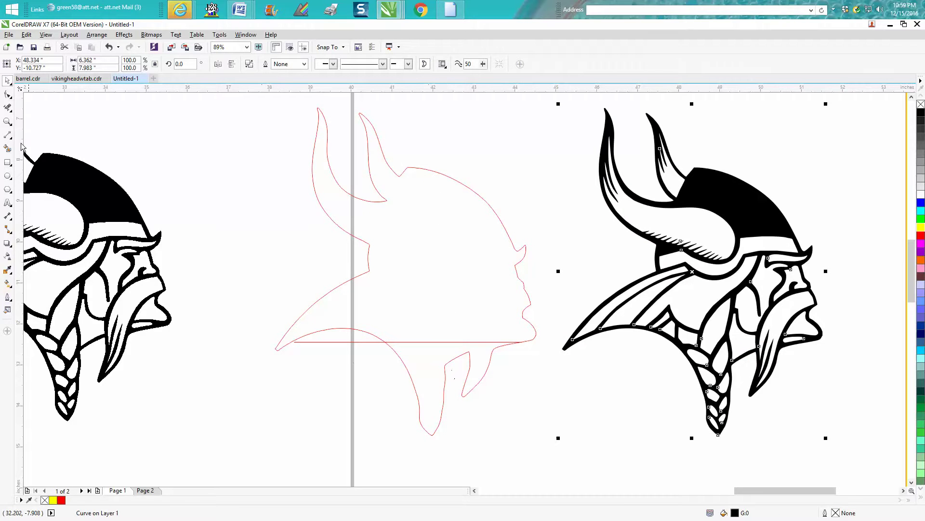
click(7, 124)
drag(258, 305, 576, 401)
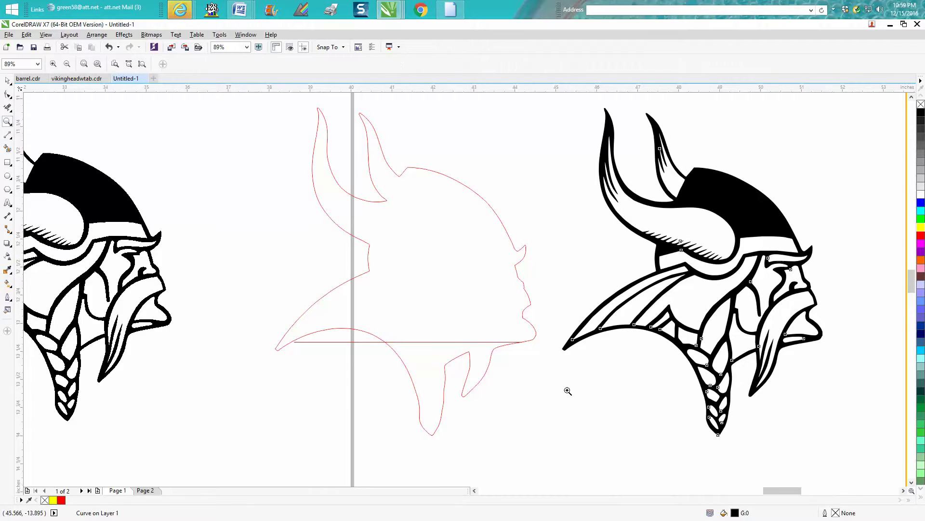
- Drag both end nodes of the horizontal line outward past the outline curves
click(7, 95)
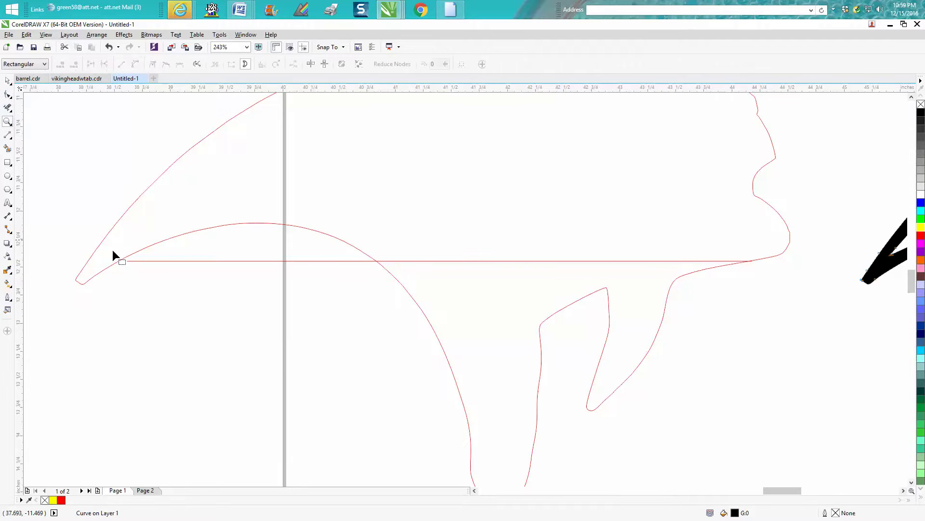
click(129, 261)
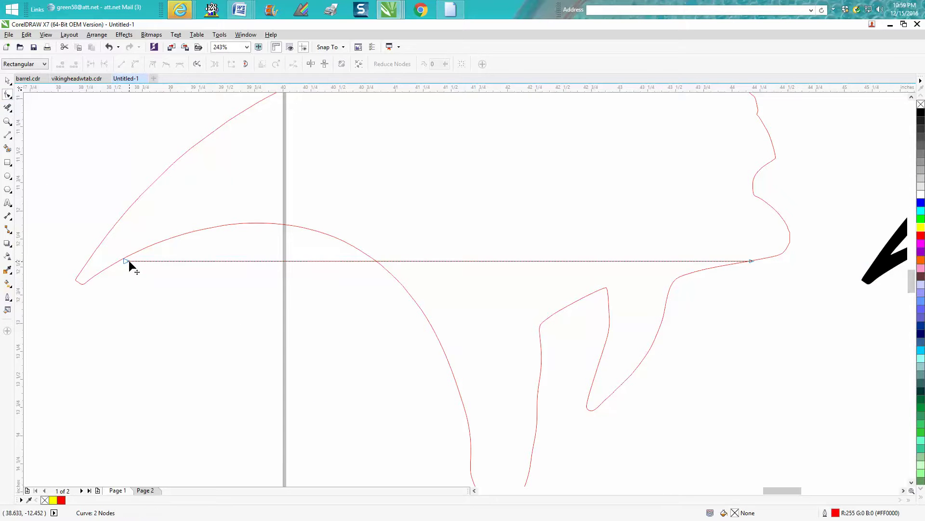
drag(126, 260, 108, 261)
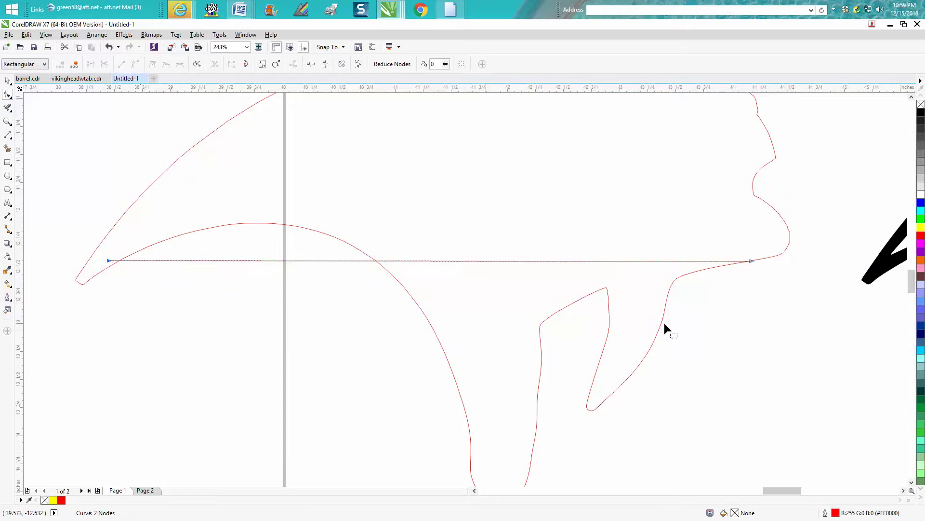
drag(756, 261, 770, 262)
- Use Virtual Segment Delete to trim the stray arcs above, below and at both ends of the horizontal line
key(x)
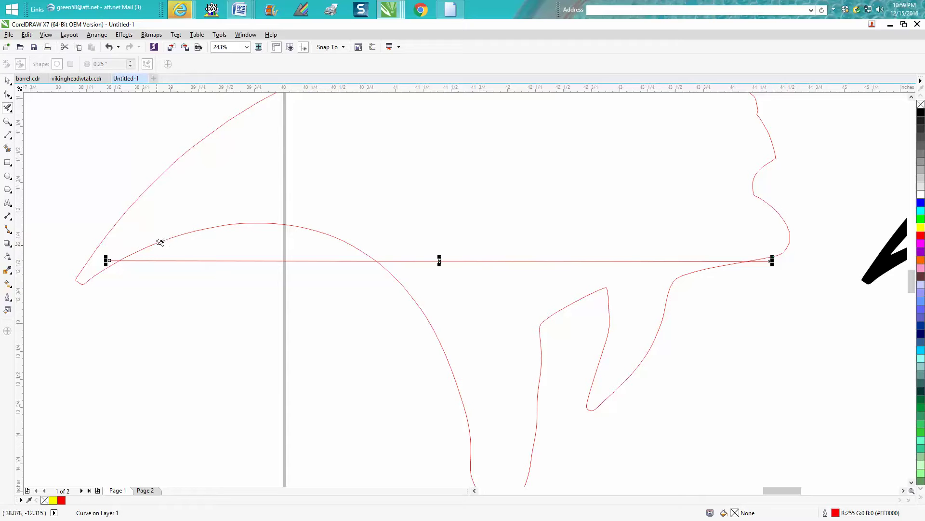
click(161, 236)
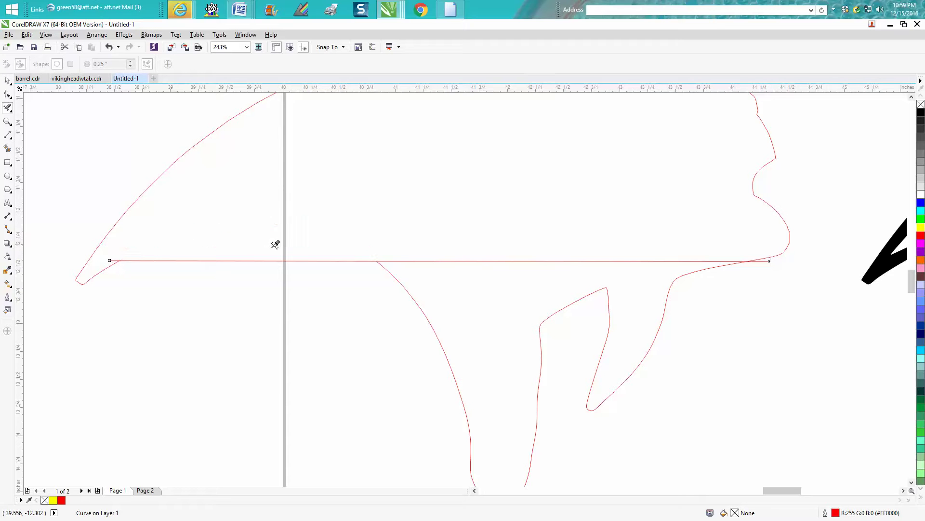
click(409, 284)
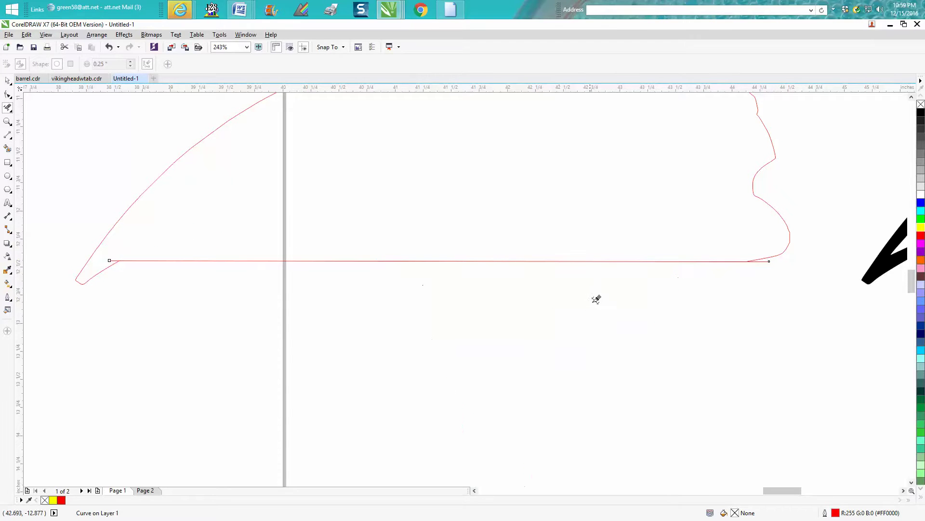
click(761, 256)
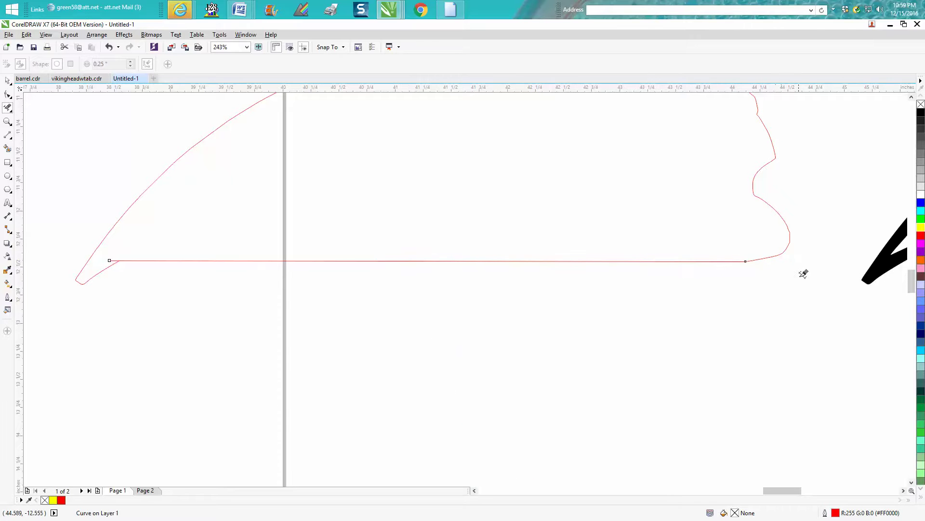
click(115, 259)
click(7, 81)
- Draw two slanted sides down from the line and a bottom edge with 2-Point Lines, forming a trapezoid
scroll(161, 233, down, 2)
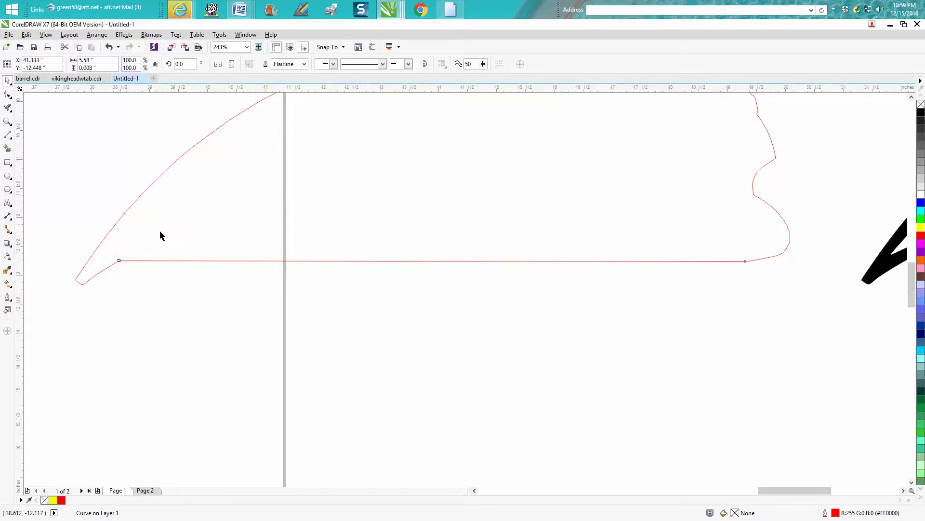
click(11, 140)
click(46, 145)
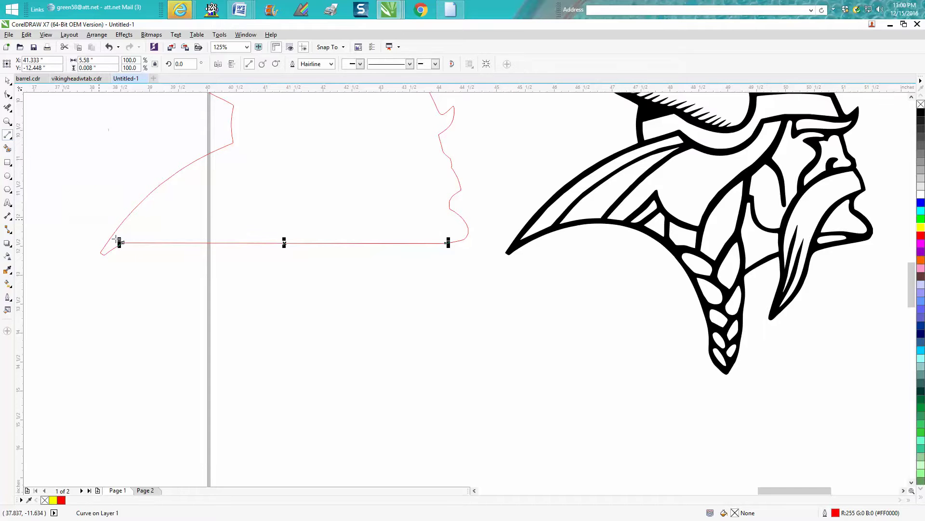
drag(123, 242, 208, 422)
drag(256, 394, 256, 394)
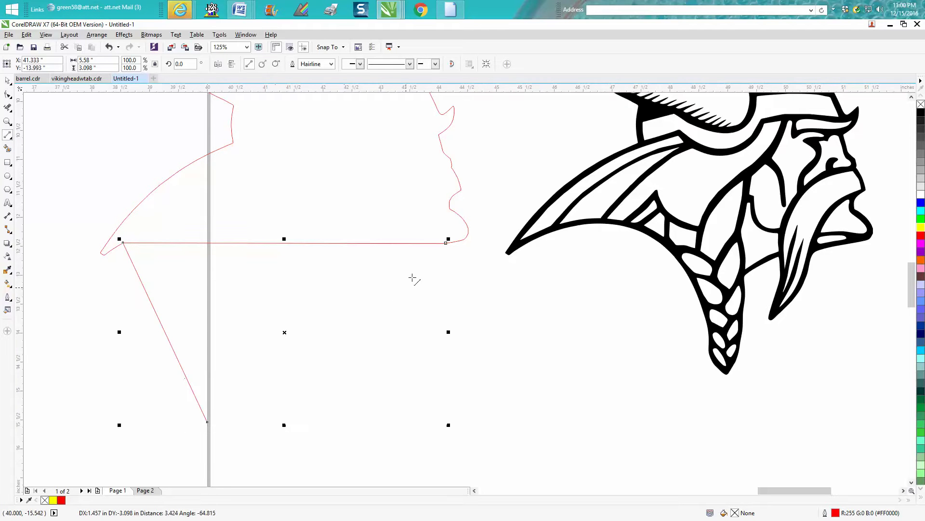
drag(446, 242, 367, 427)
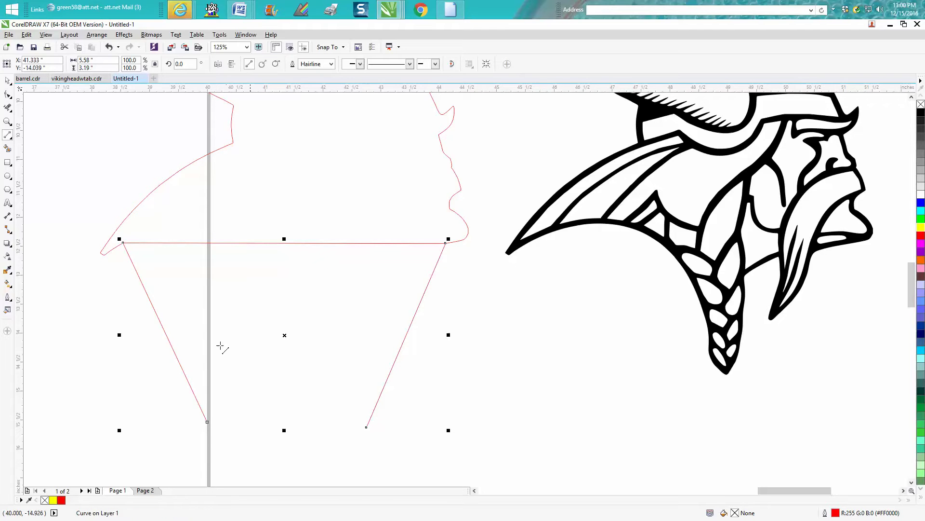
click(8, 122)
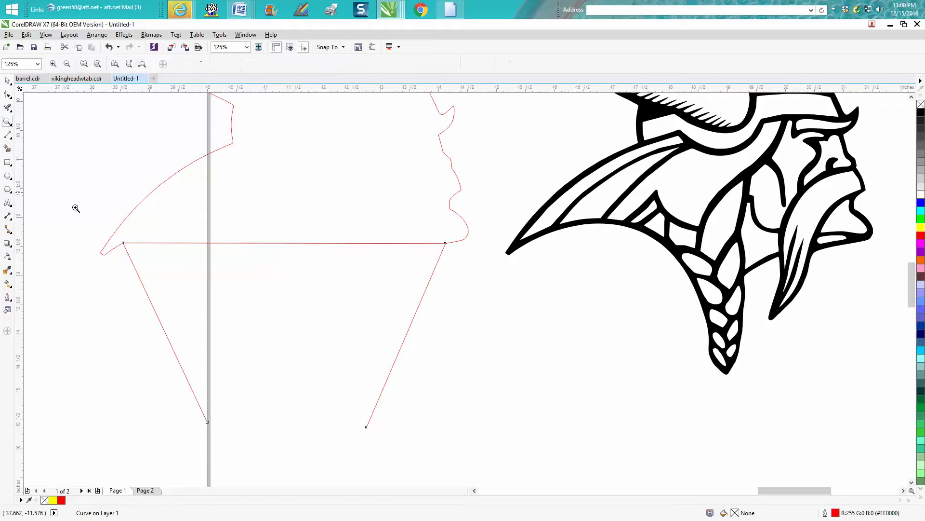
drag(76, 207, 434, 471)
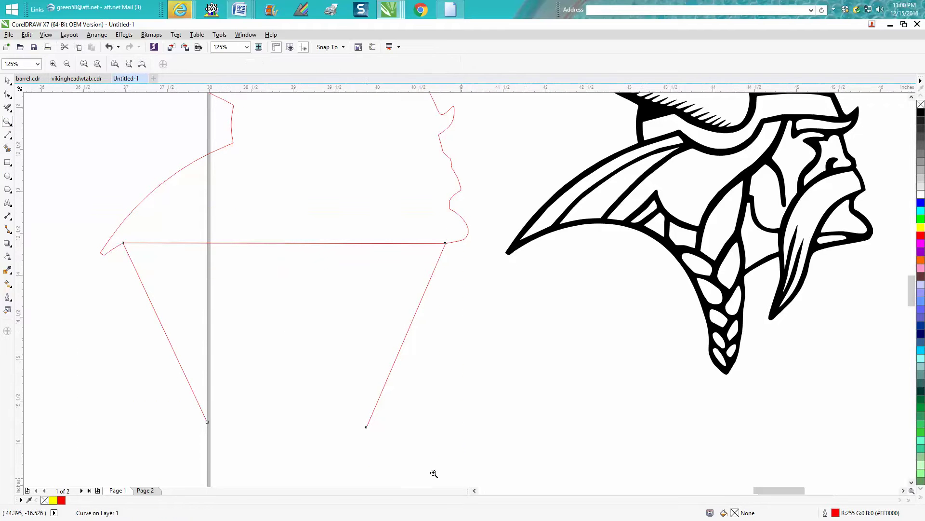
click(7, 135)
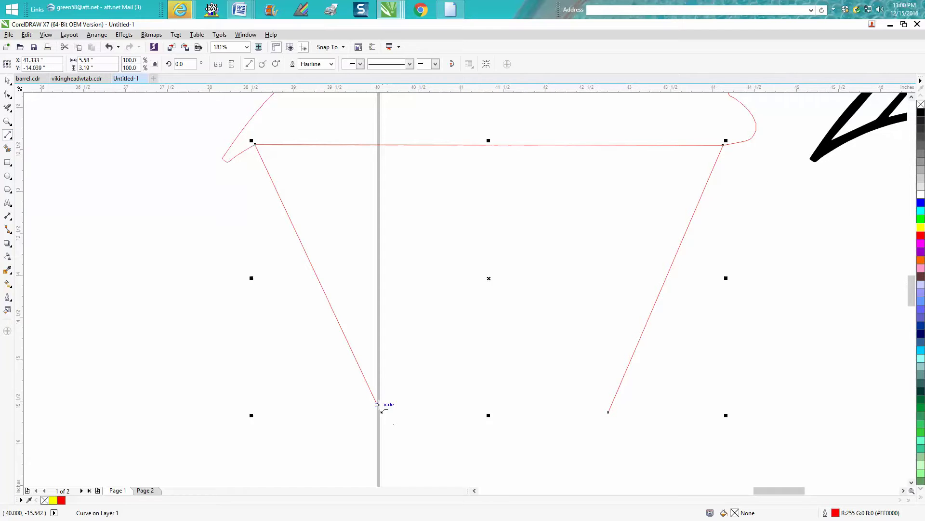
drag(377, 404, 608, 412)
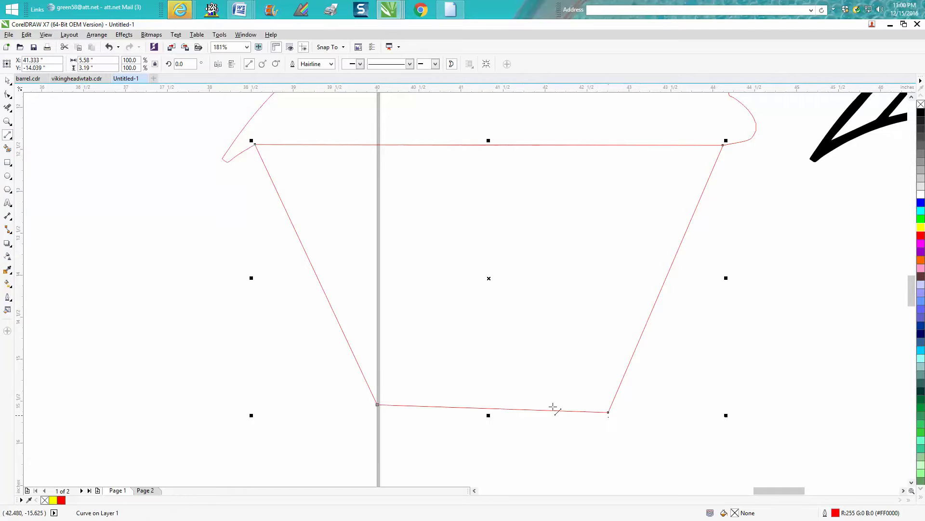
click(10, 108)
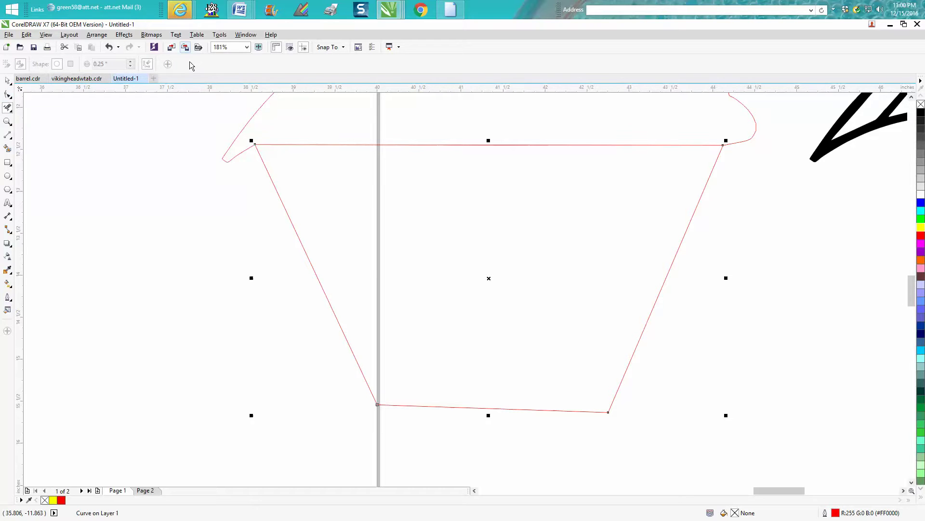
- Place a horizontal guideline exactly at the base's bottom-left corner
drag(254, 321, 254, 307)
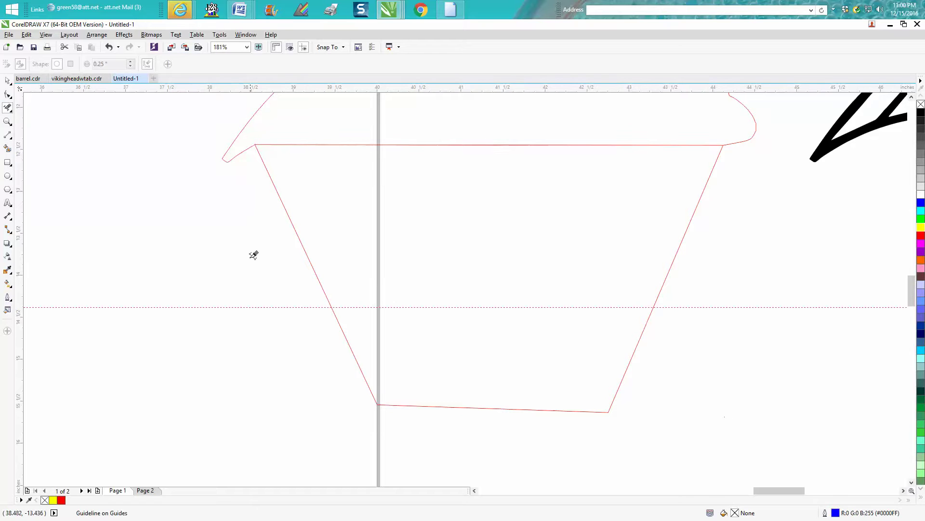
key(space)
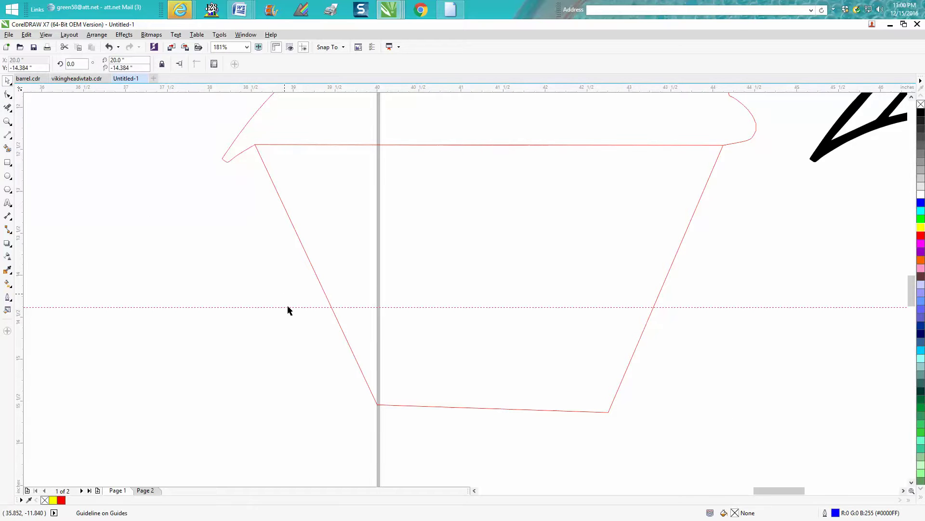
drag(290, 307, 306, 404)
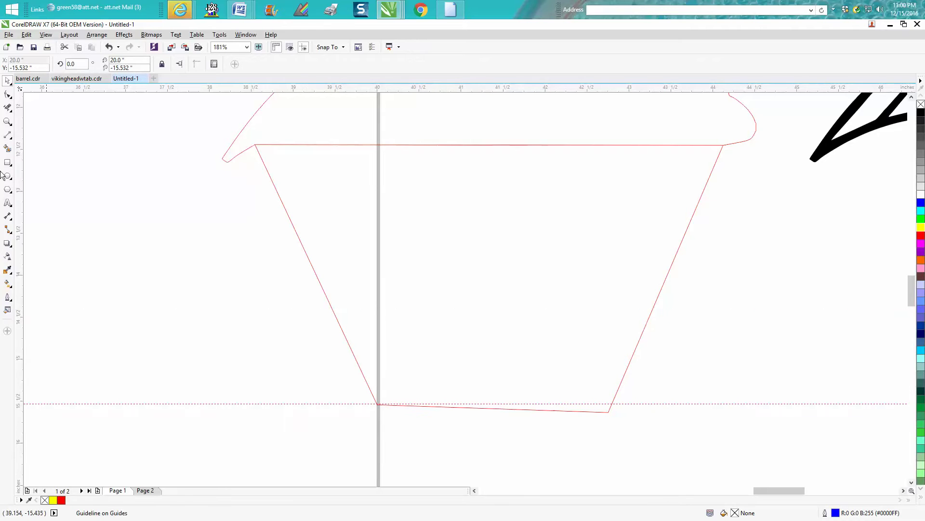
drag(312, 332, 659, 488)
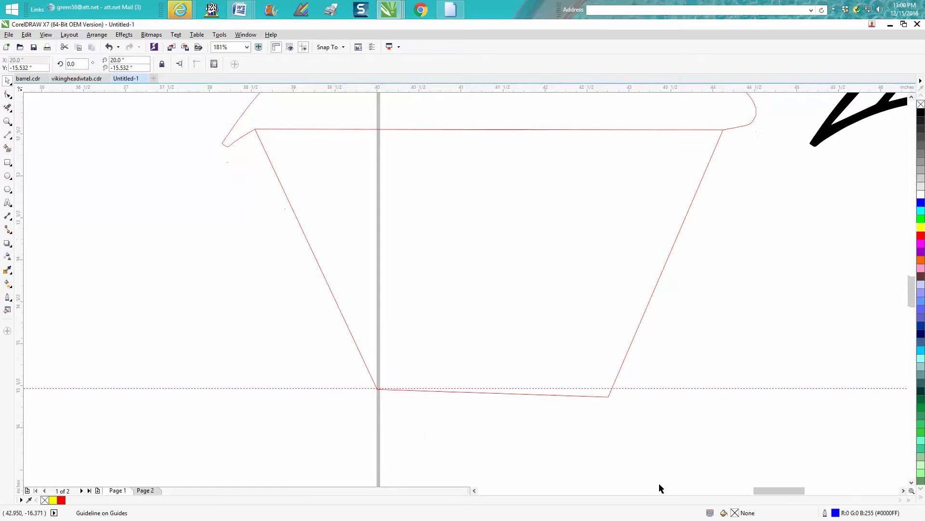
click(7, 121)
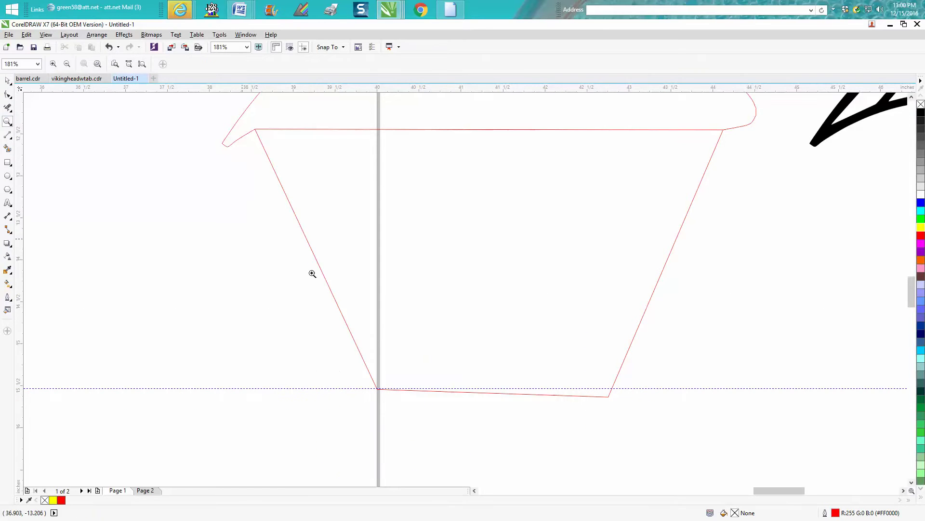
drag(320, 314, 644, 459)
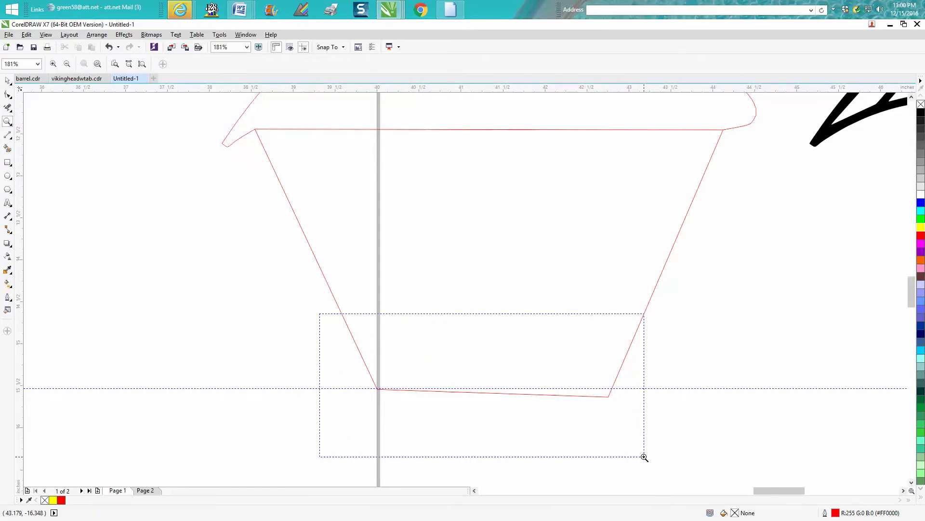
click(11, 95)
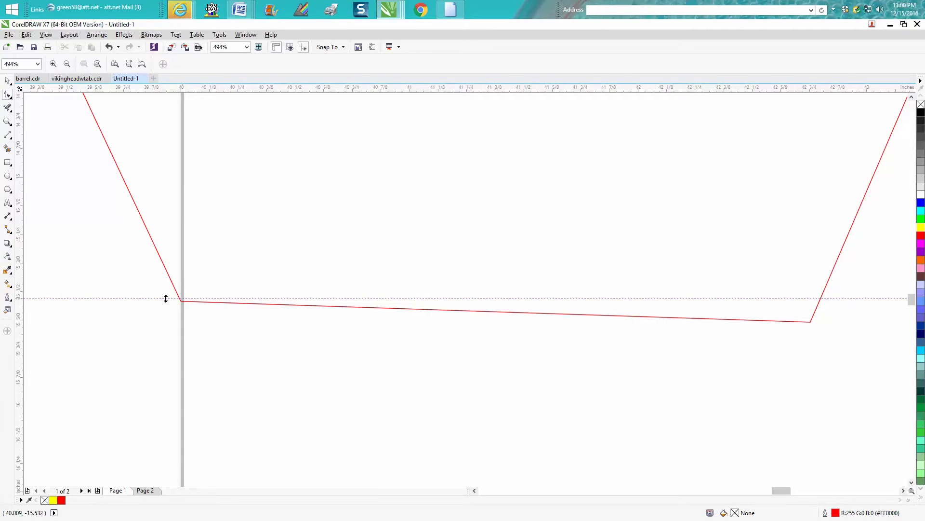
click(163, 298)
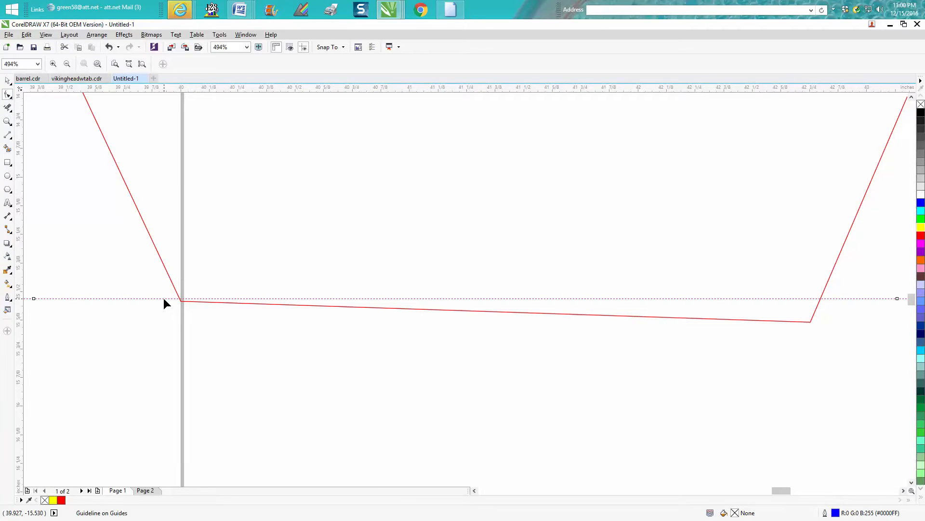
click(7, 80)
drag(140, 298, 140, 303)
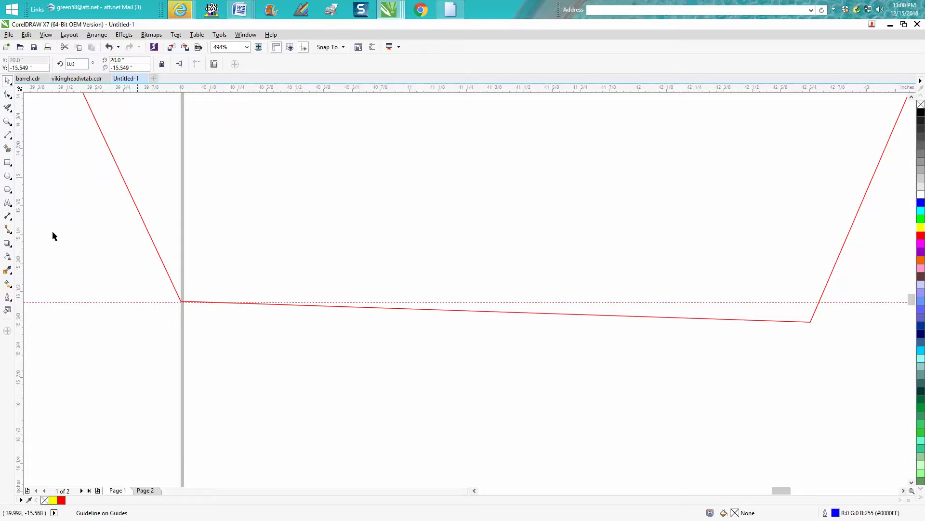
- Raise the base's bottom-right node onto the guideline so the bottom edge runs level
click(8, 95)
click(809, 322)
drag(810, 321, 818, 302)
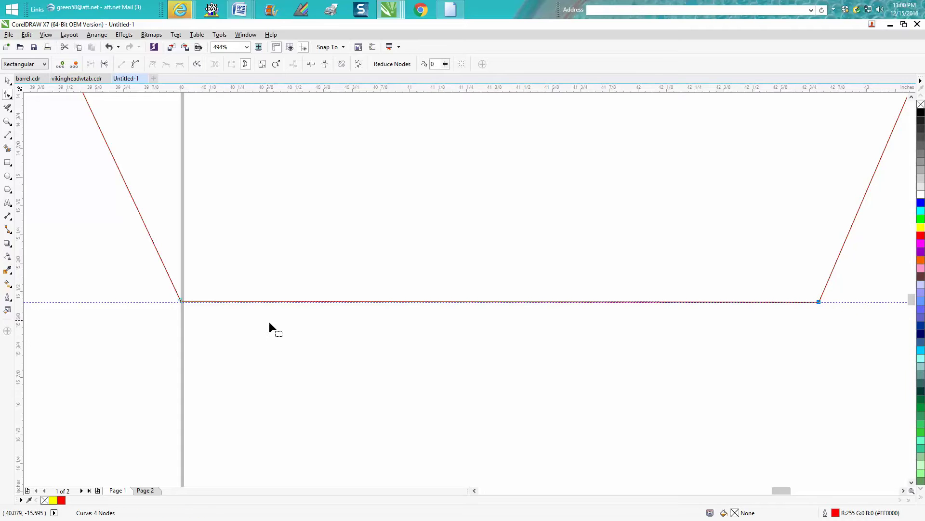
scroll(262, 313, down, 4)
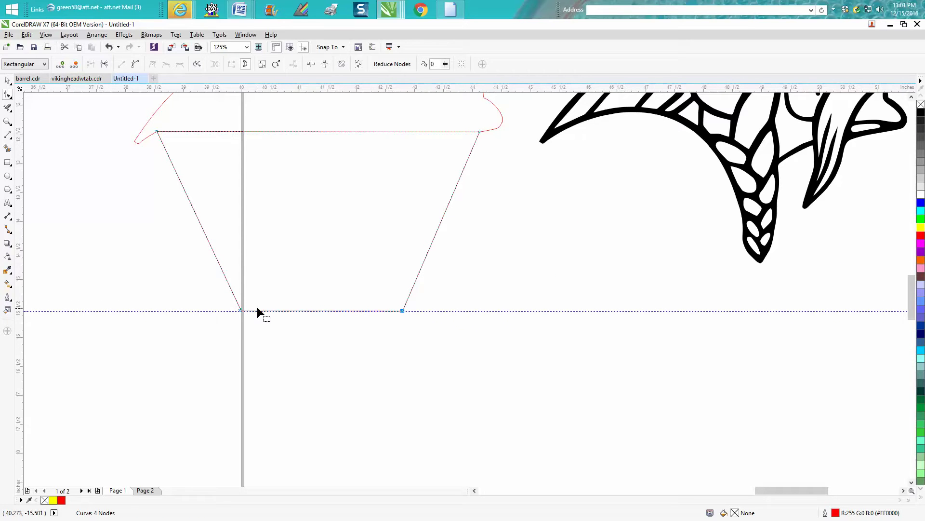
click(8, 108)
- Delete the base's top edge and combine the red outline pieces into one curve
click(285, 126)
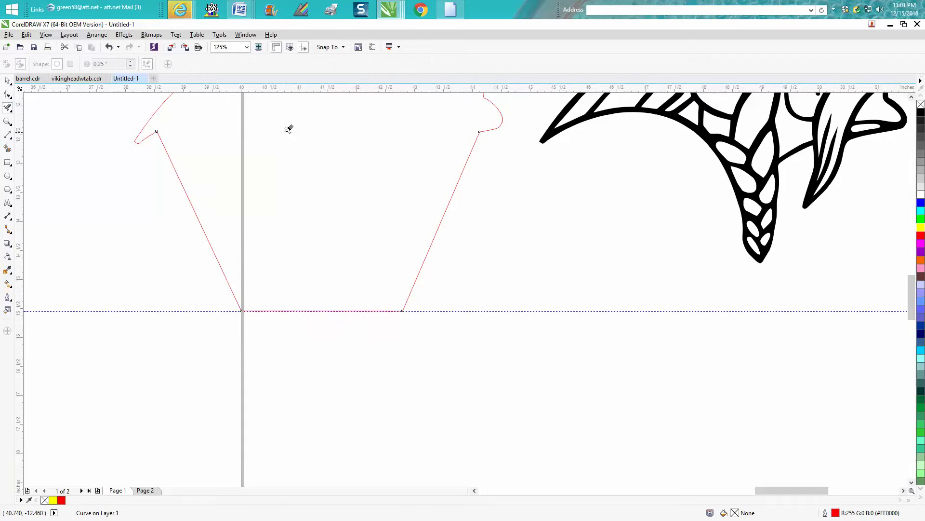
scroll(366, 171, down, 5)
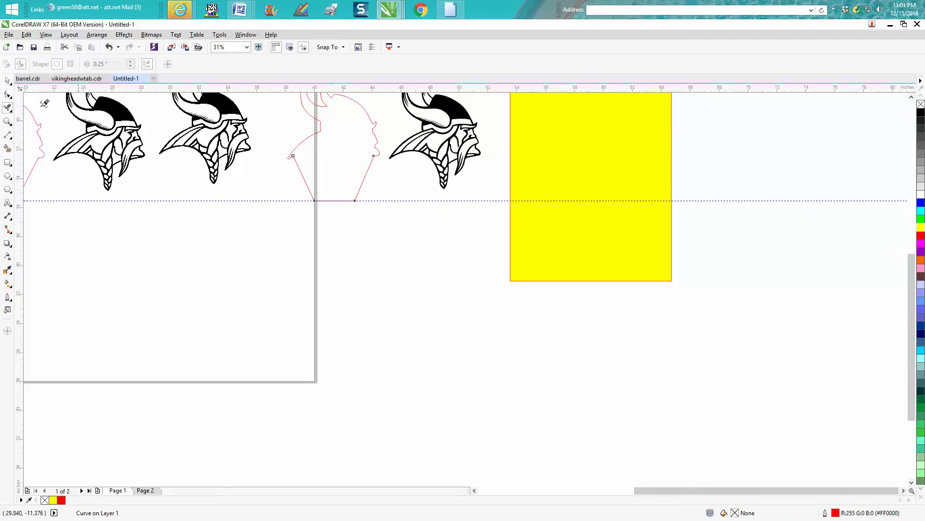
scroll(915, 294, up, 2)
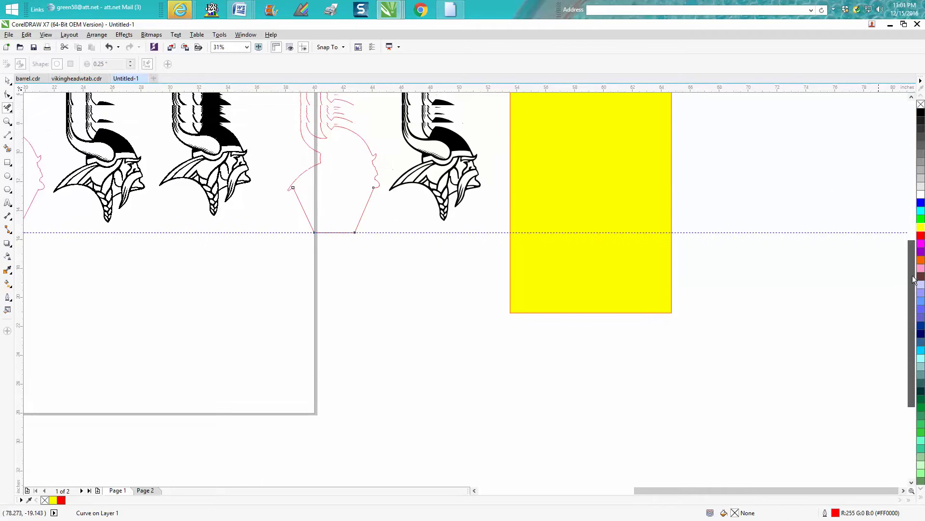
click(9, 80)
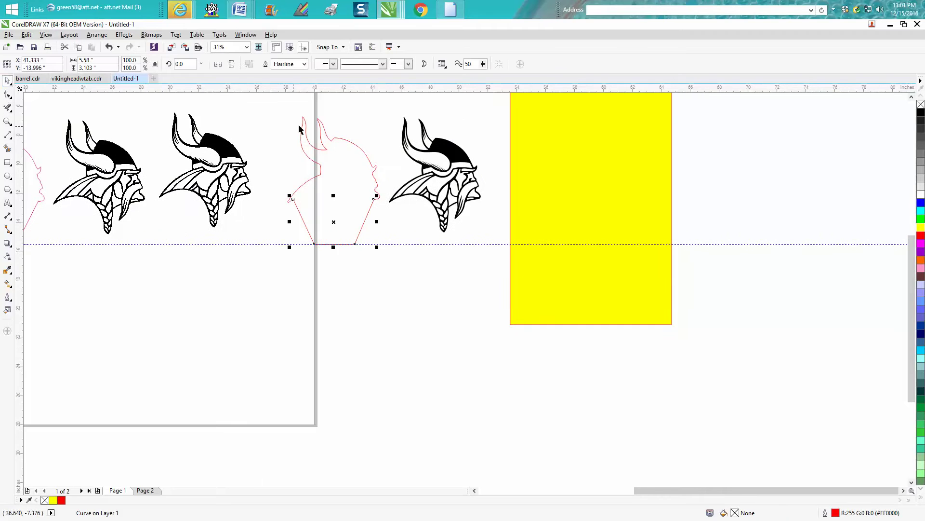
drag(273, 106, 396, 260)
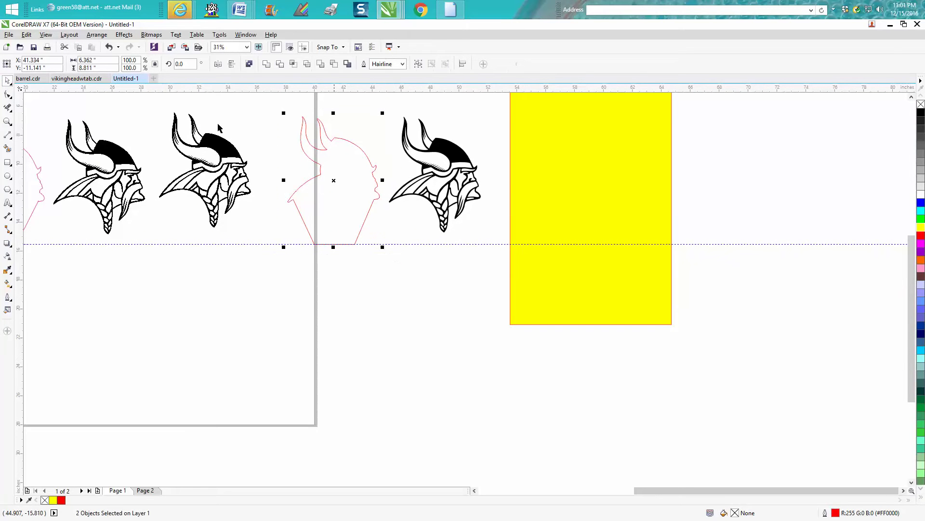
click(97, 35)
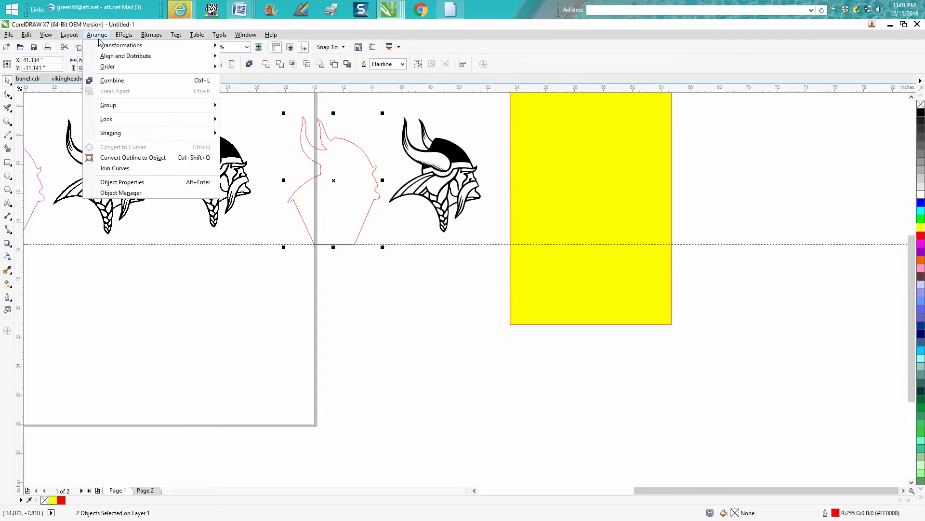
click(112, 80)
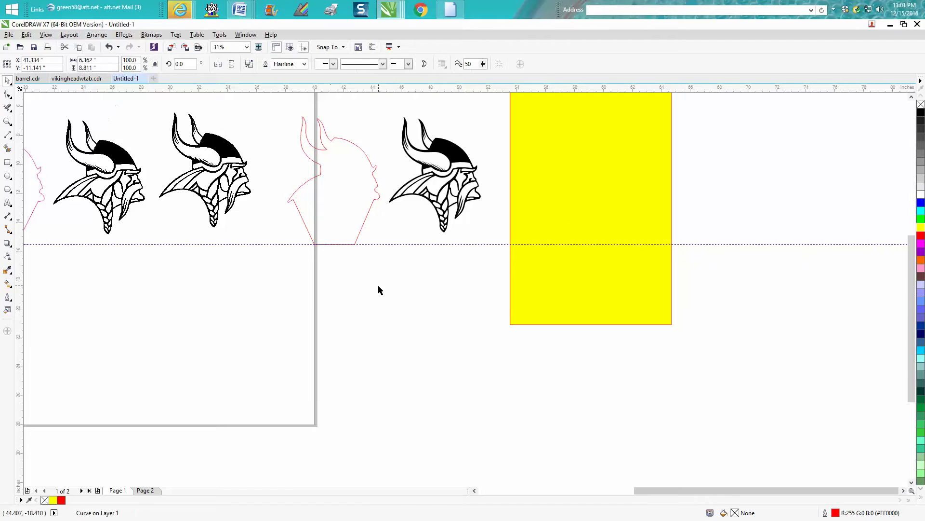
- Move the right Viking head 7 inches left onto the red outline and zoom in on them
click(337, 192)
click(321, 178)
click(413, 197)
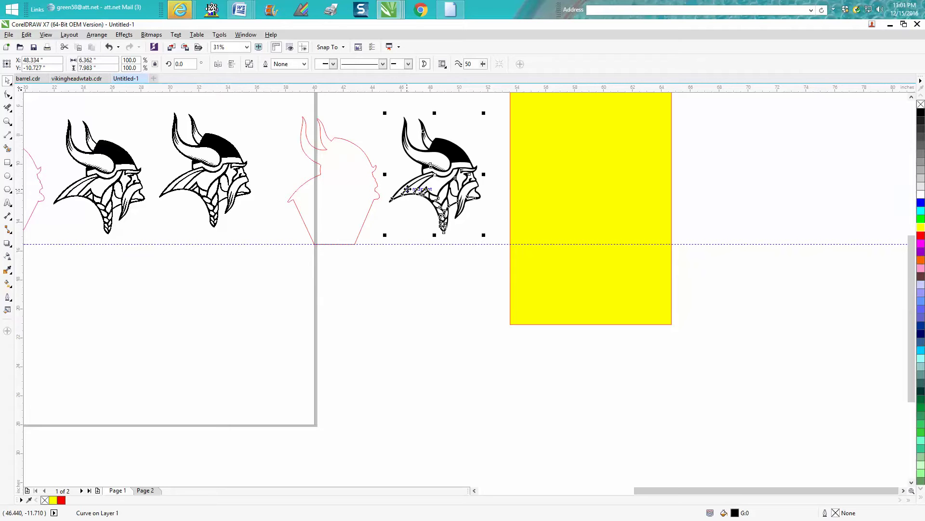
drag(408, 188, 306, 188)
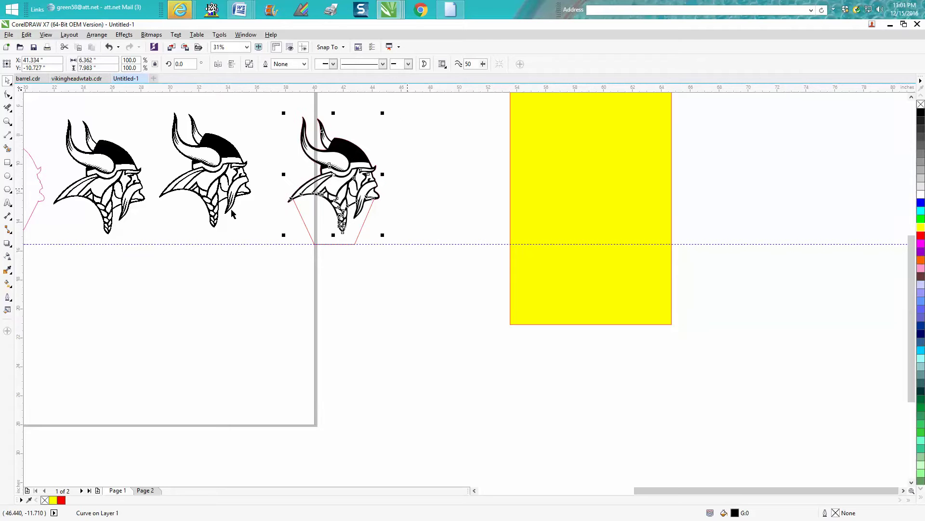
click(7, 121)
drag(283, 118, 424, 254)
scroll(404, 250, down, 2)
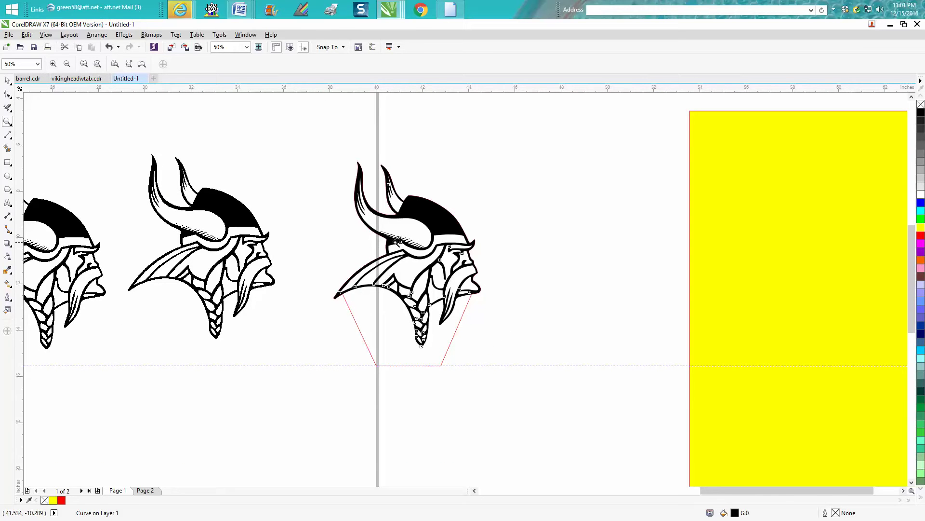
click(6, 81)
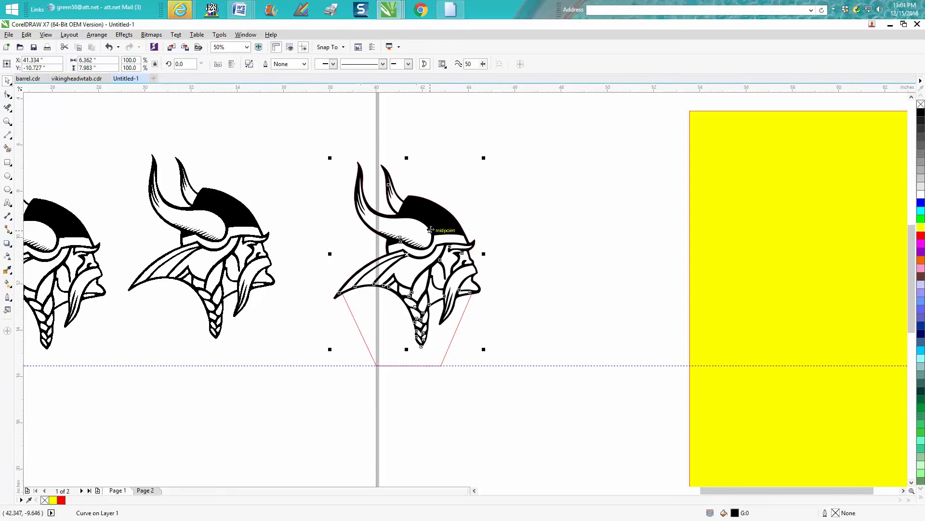
key(Right)
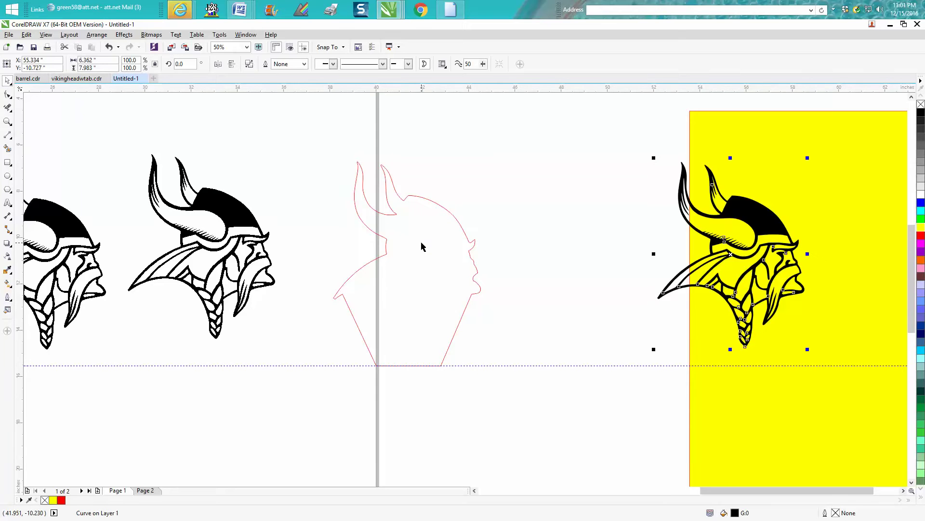
click(921, 104)
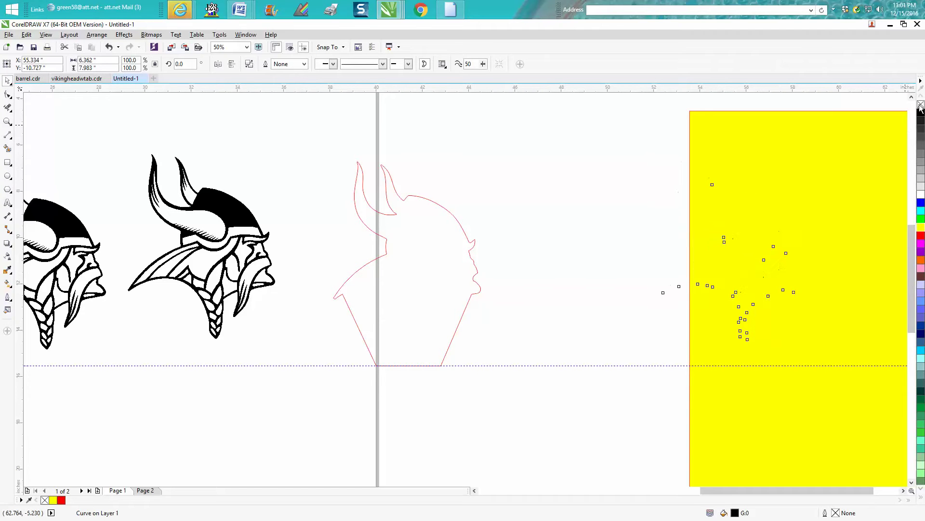
right_click(921, 236)
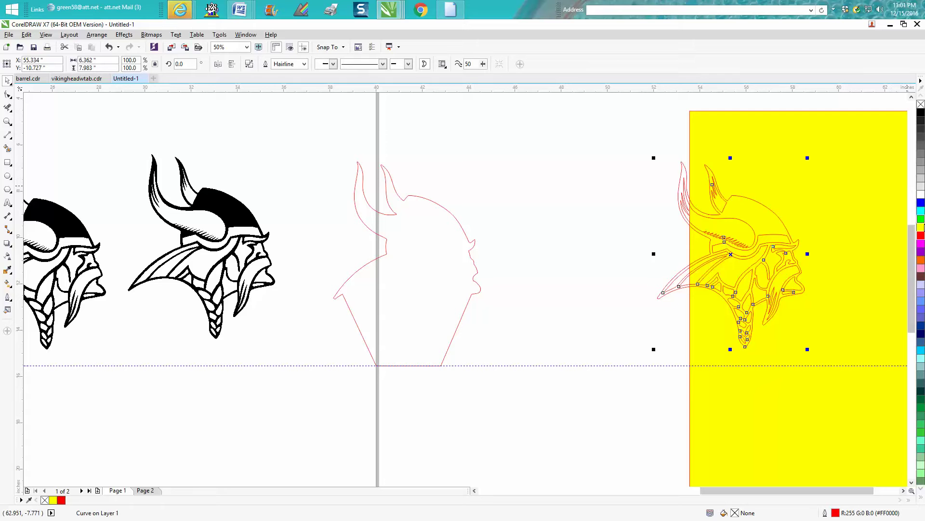
right_click(921, 104)
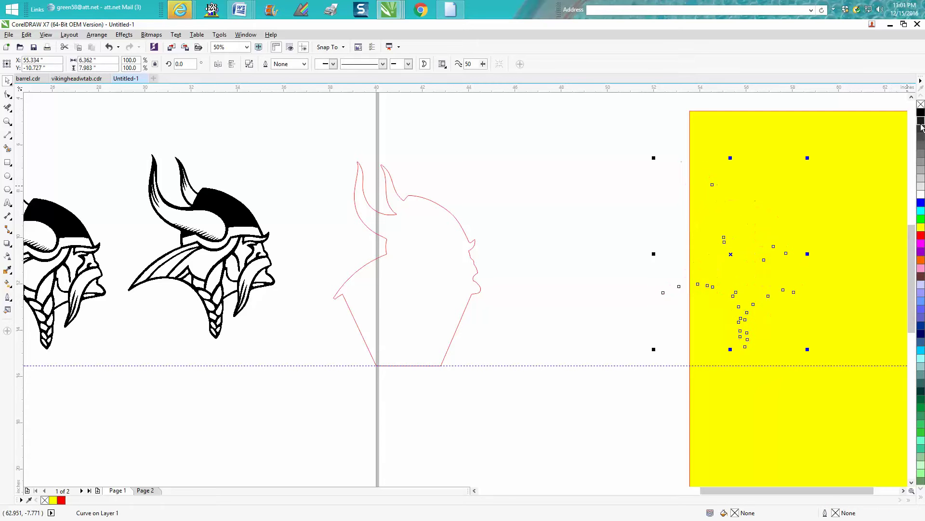
click(921, 113)
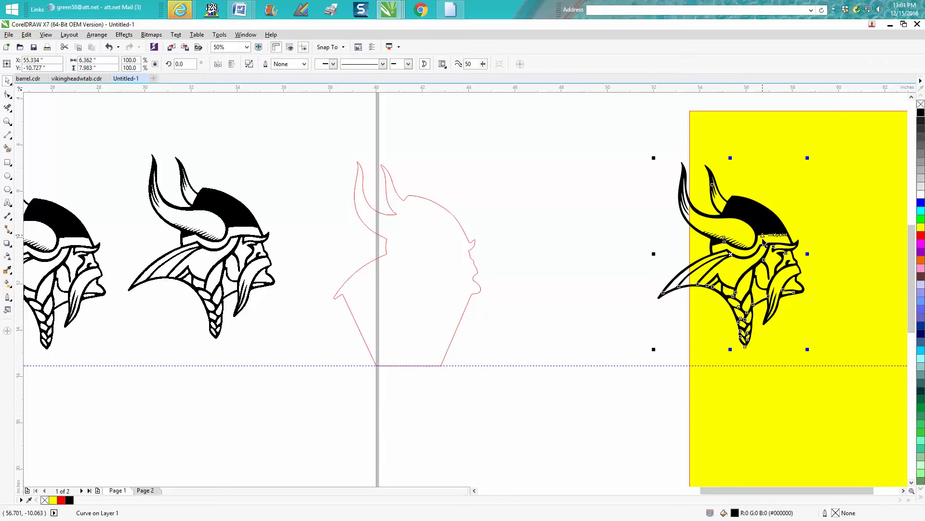
key(Left)
key(Left)
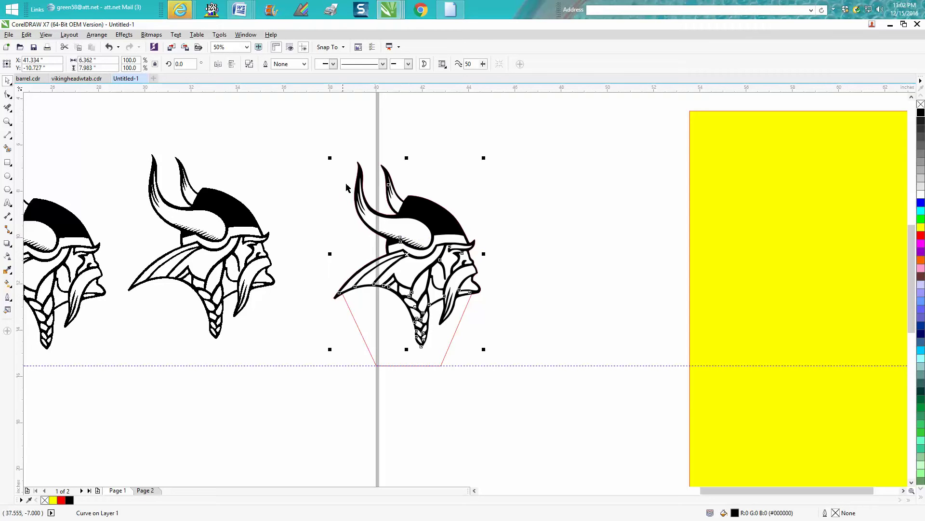
- Shift the logo and base outline right, then delete the yellow rectangle
drag(318, 168, 499, 371)
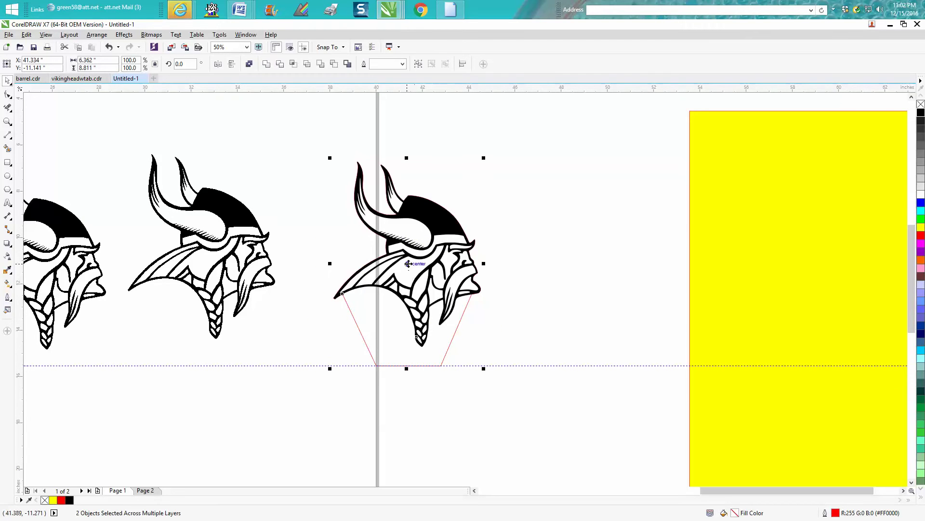
drag(451, 251, 554, 225)
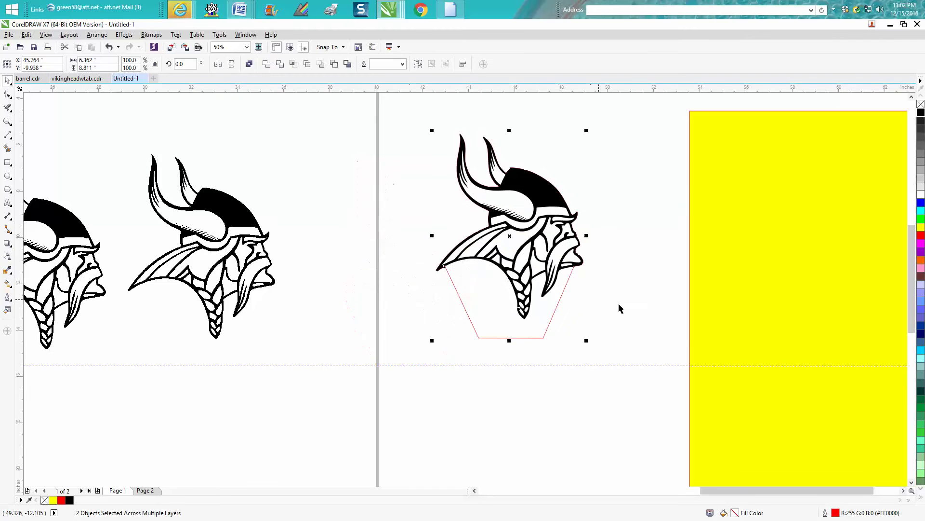
click(713, 287)
key(Delete)
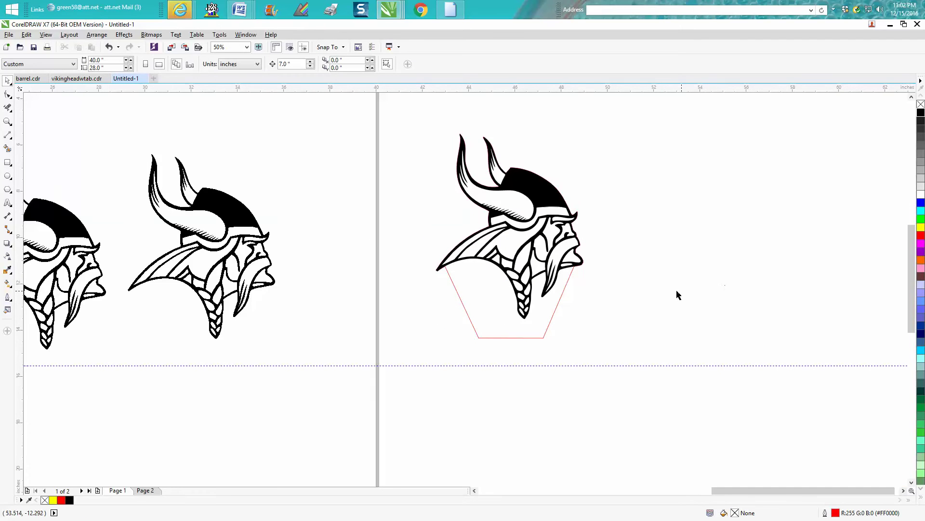
- Draw a rectangle enclosing the logo and base outline
click(7, 163)
drag(400, 130, 622, 355)
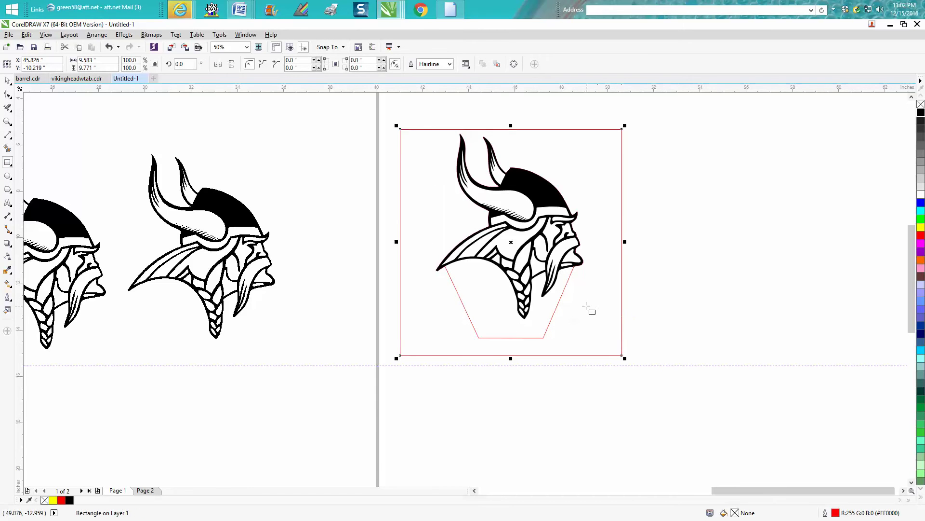
click(7, 81)
- Delete the black Viking head, leaving the red base outline selected
click(540, 197)
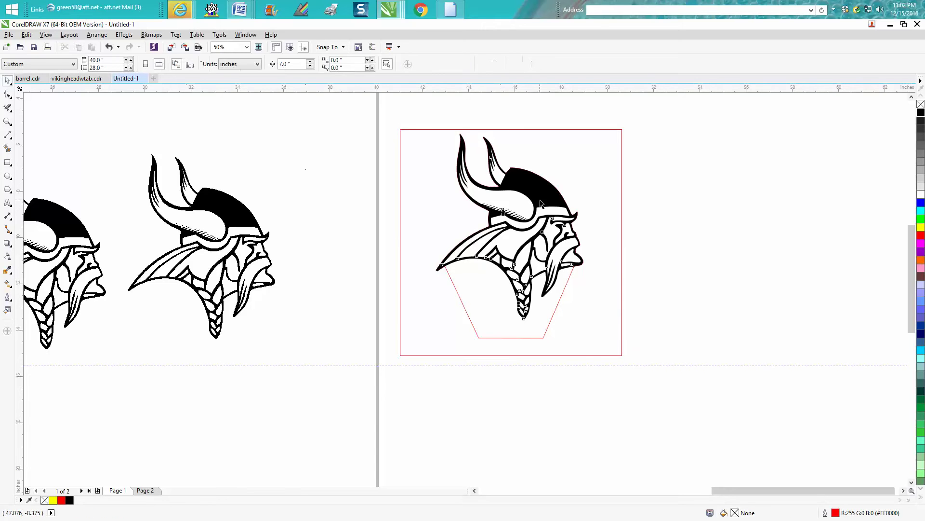
key(Delete)
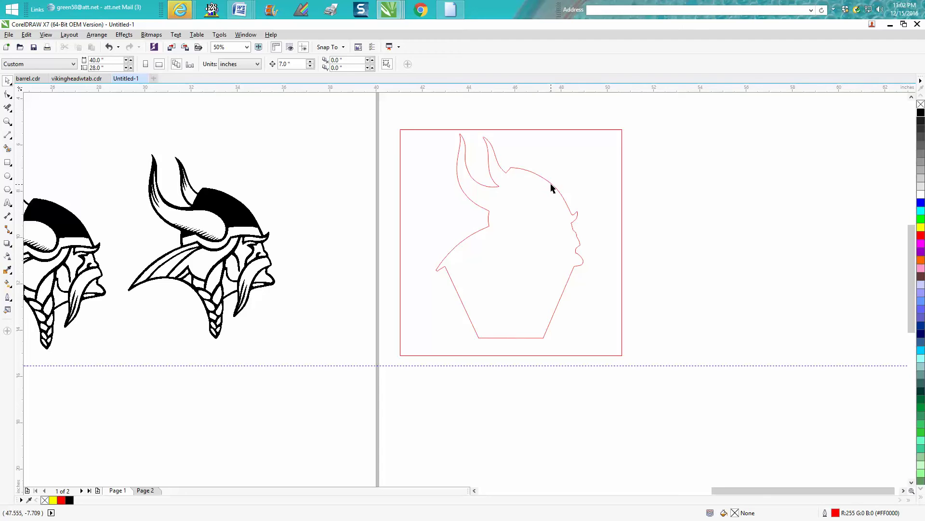
click(552, 185)
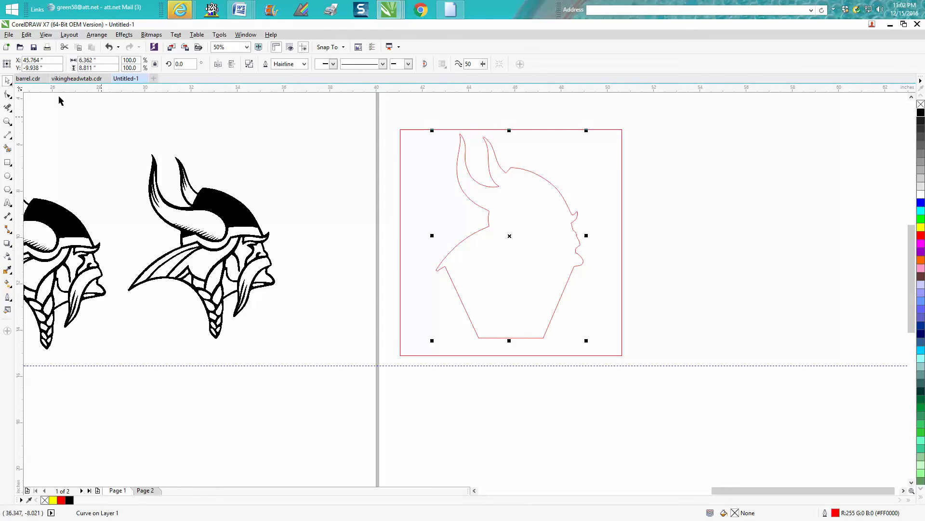
- Undo the Viking head deletion and zoom in on the page artwork
click(111, 48)
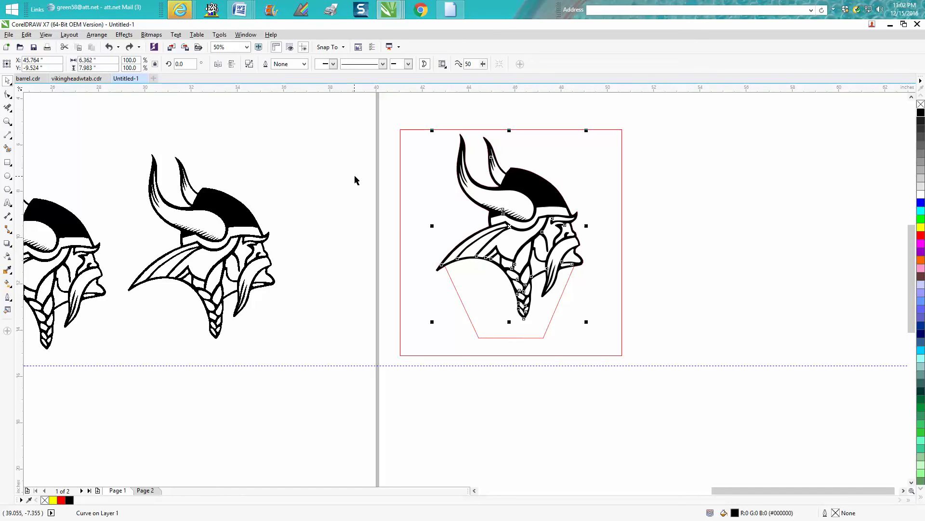
scroll(514, 333, down, 4)
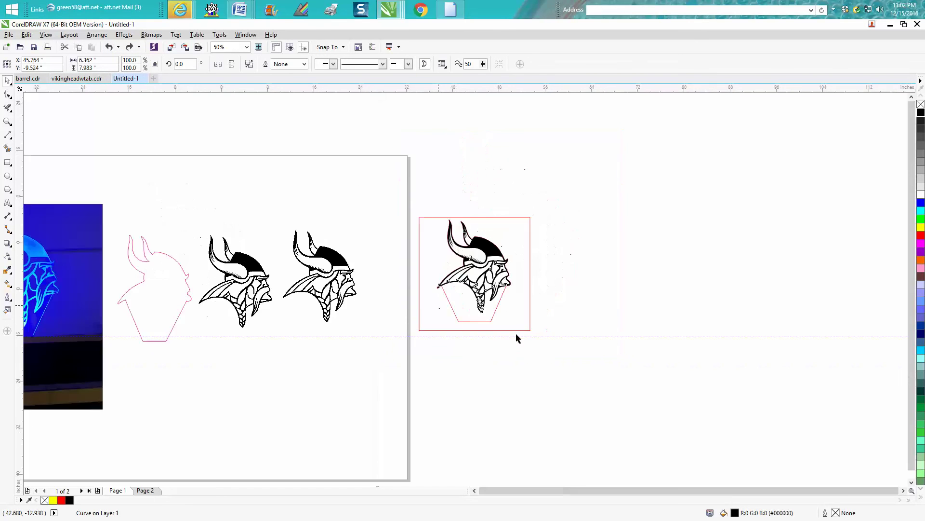
click(8, 122)
drag(394, 319, 452, 355)
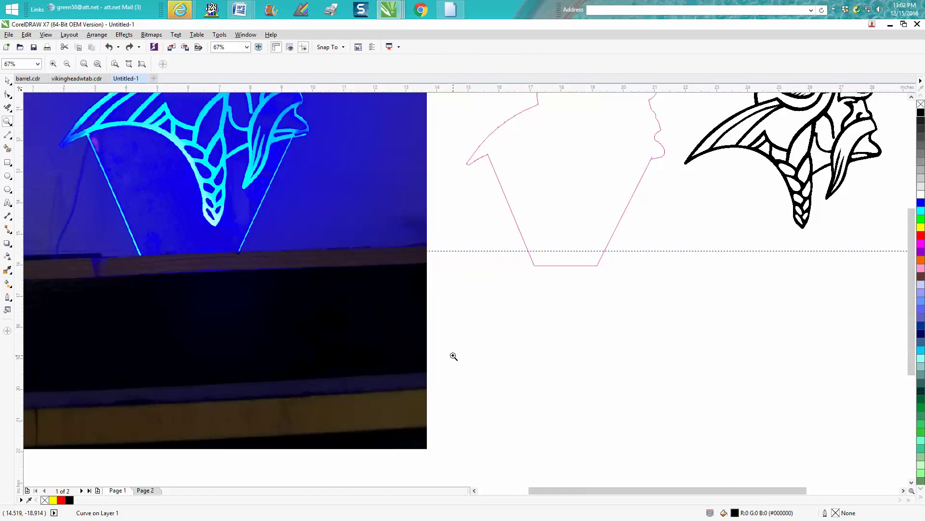